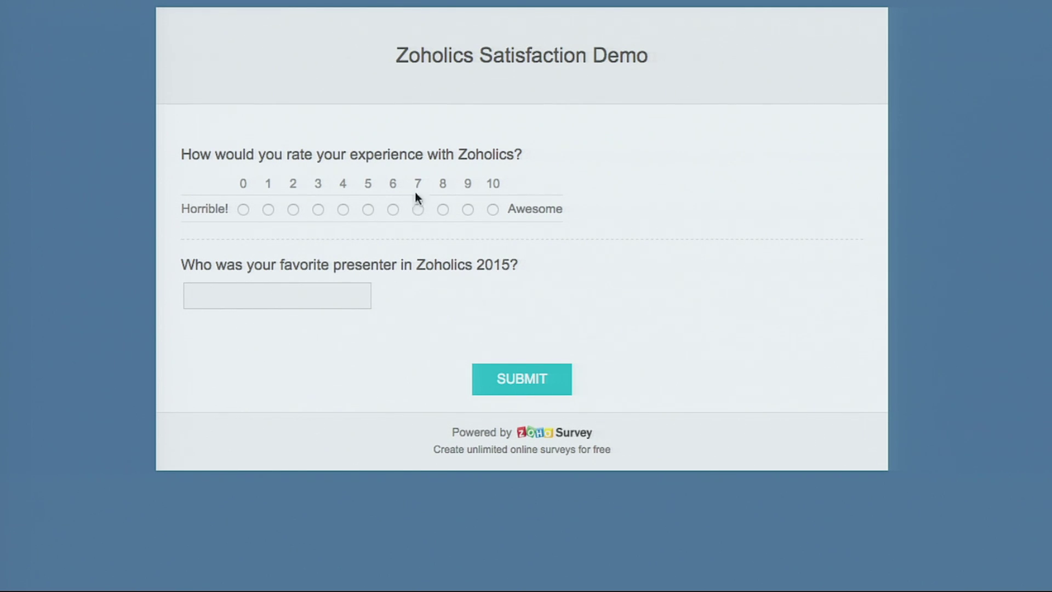
- Test the rating follow-ups in preview by rating 9, then changing the rating to 1
click(469, 209)
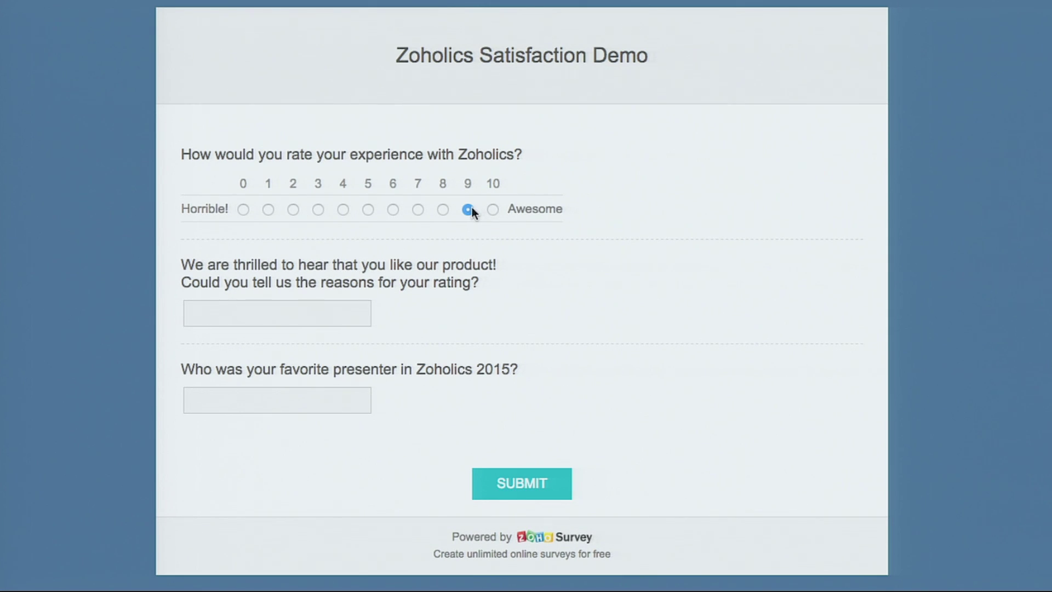
click(318, 316)
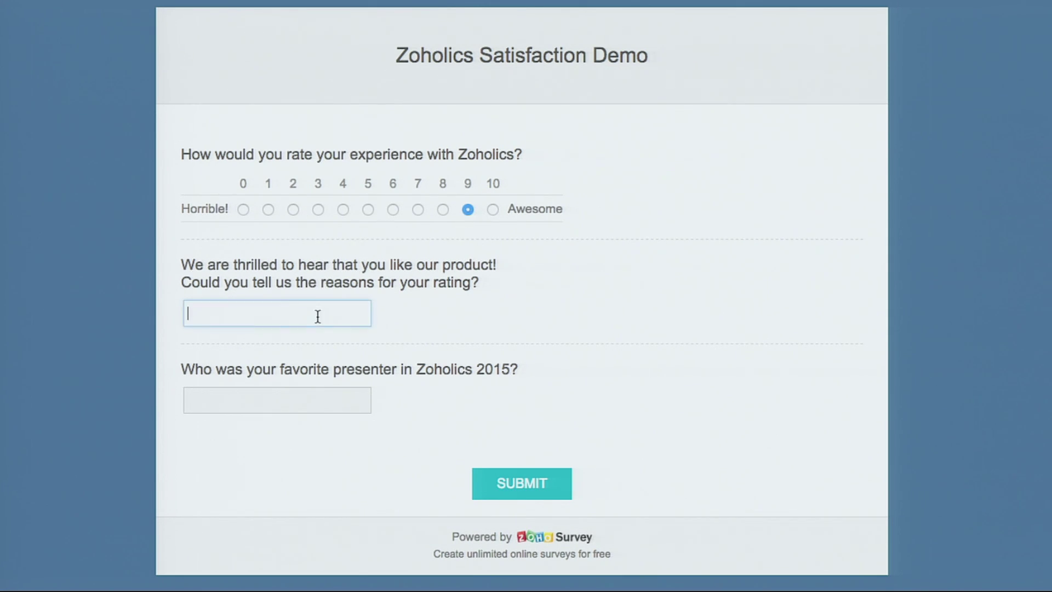
click(270, 208)
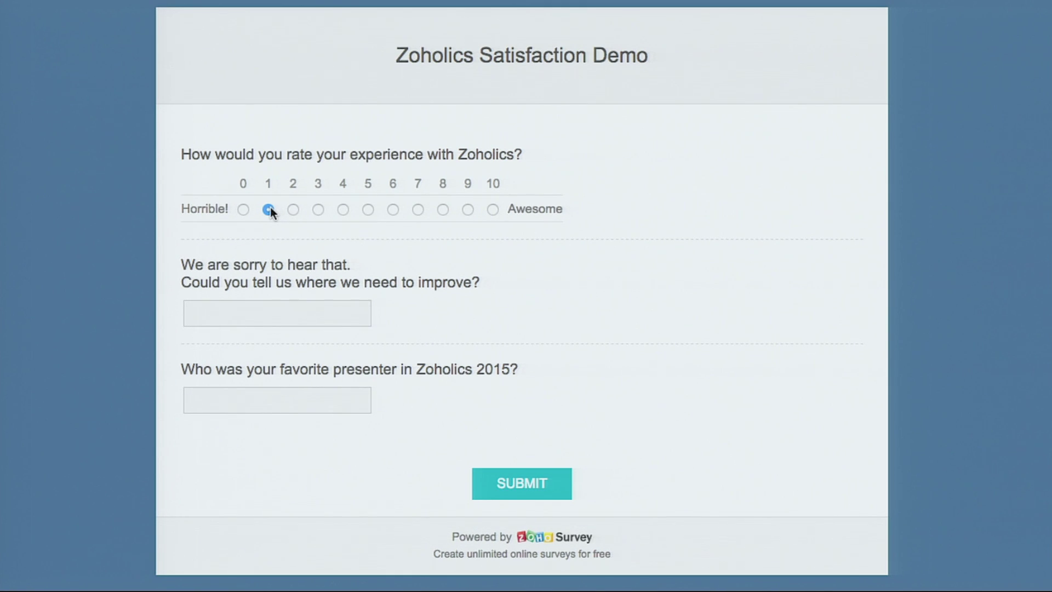
- Enter a favorite presenter name to reveal the piped presentation question
click(261, 313)
click(241, 400)
text(Sridhar)
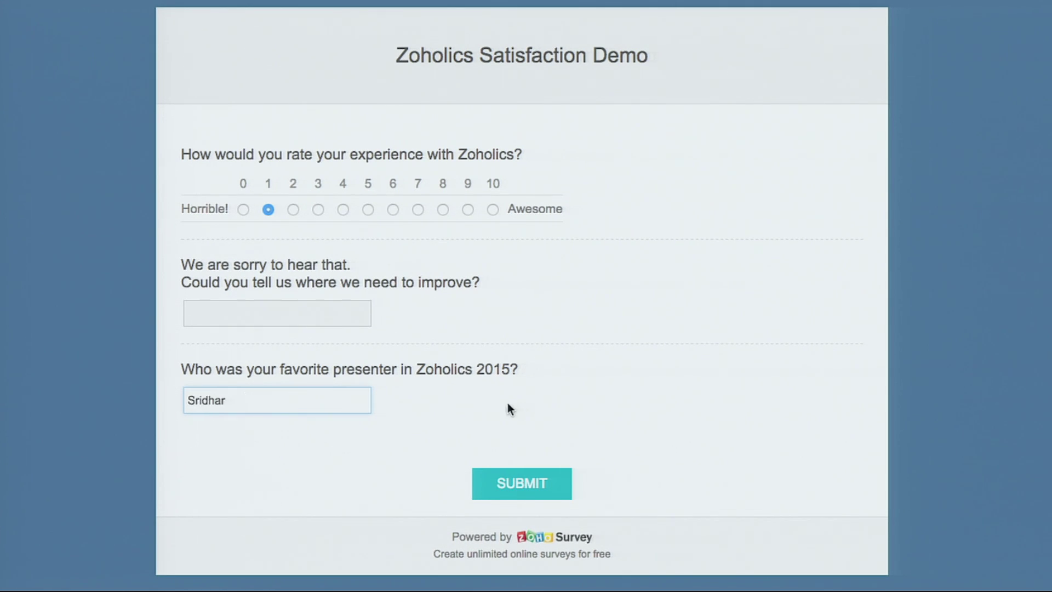
click(515, 409)
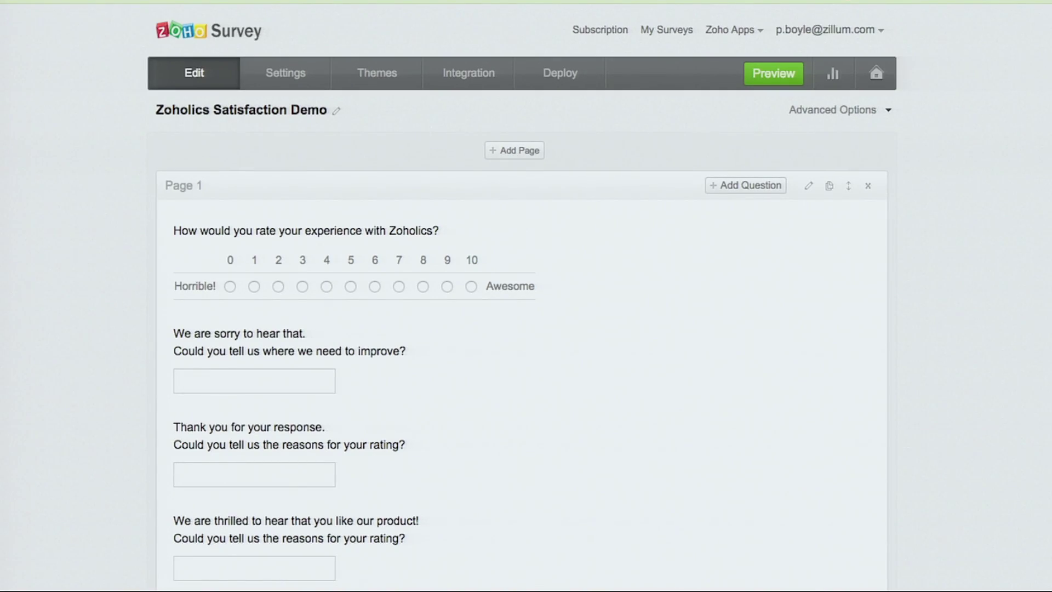
click(376, 74)
scroll(159, 219, down, 6)
scroll(161, 225, down, 5)
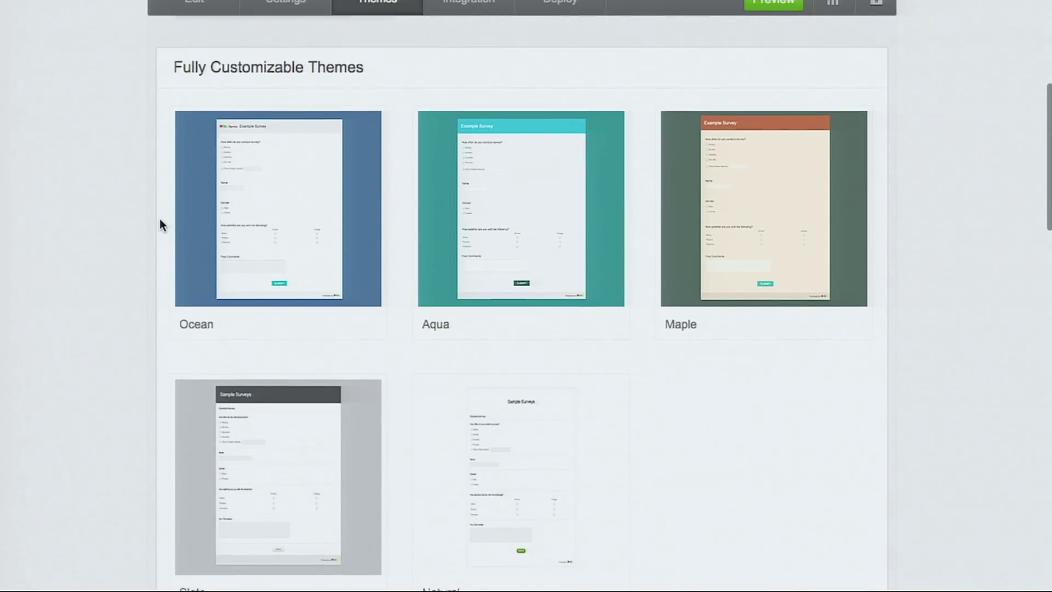
scroll(161, 224, up, 6)
scroll(160, 224, up, 2)
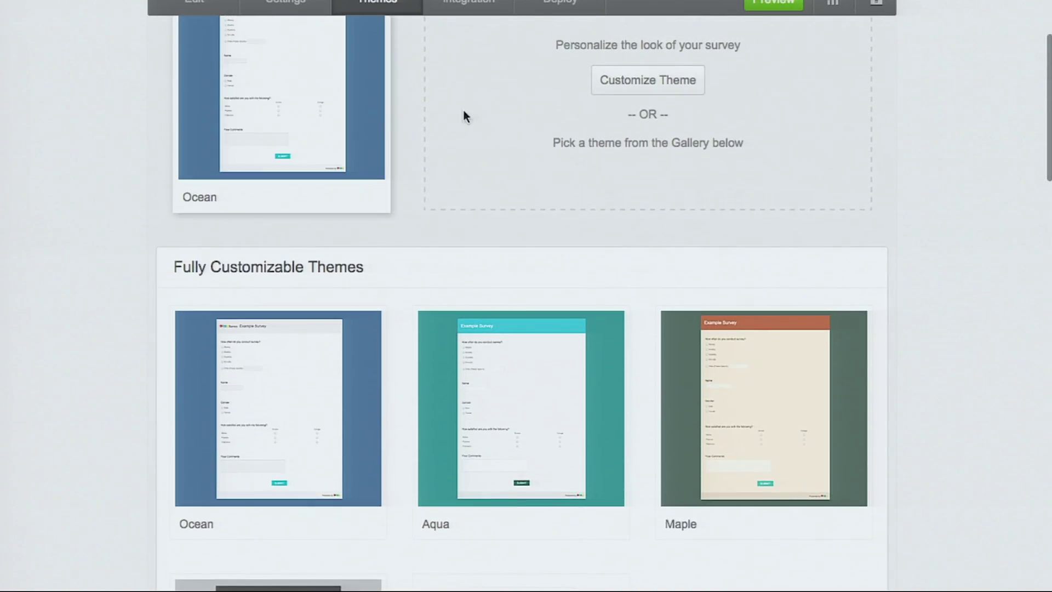
click(636, 94)
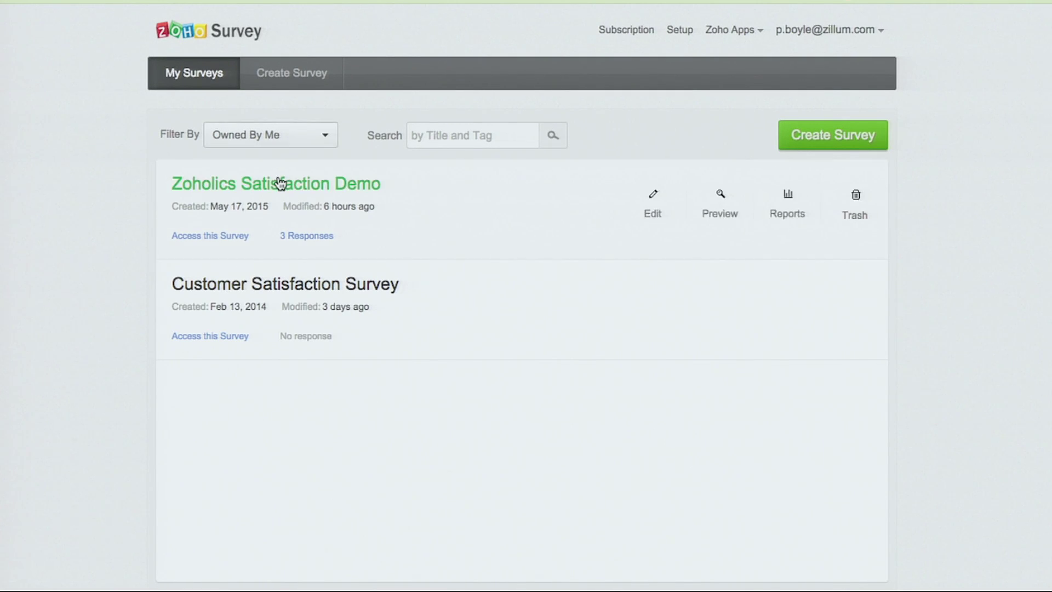
click(280, 183)
scroll(129, 218, down, 2)
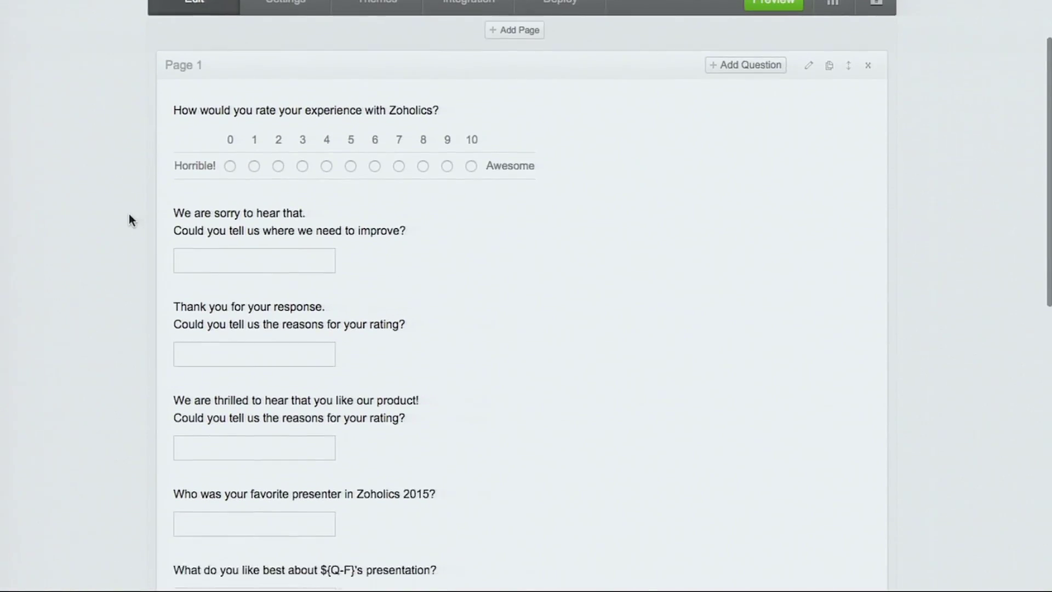
scroll(129, 218, down, 2)
mouse_move(223, 50)
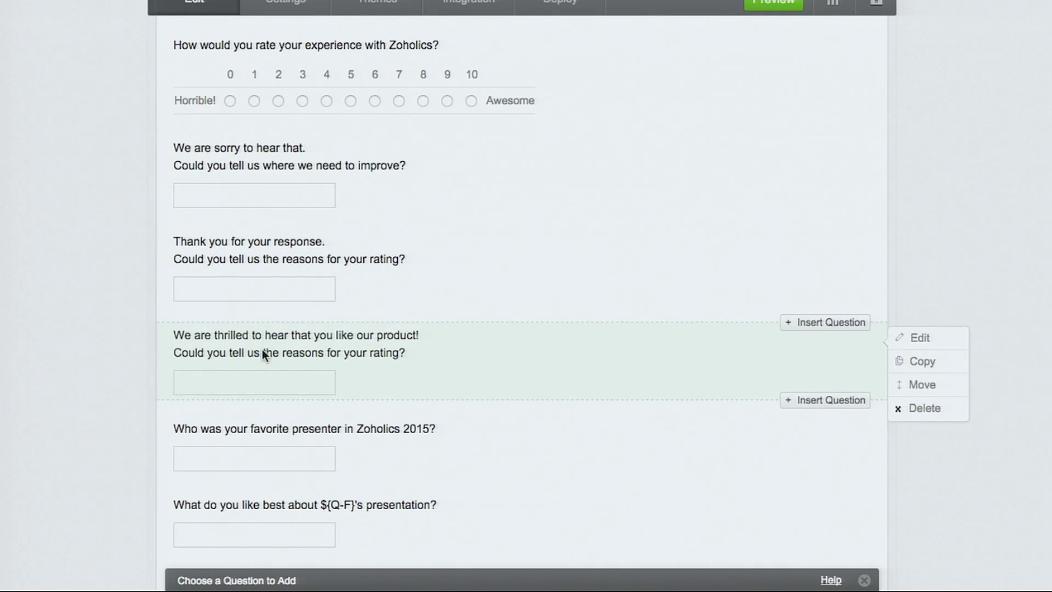
- Open the less-than-7 Question Logic rule, keeping the rating question as its condition
scroll(126, 378, down, 9)
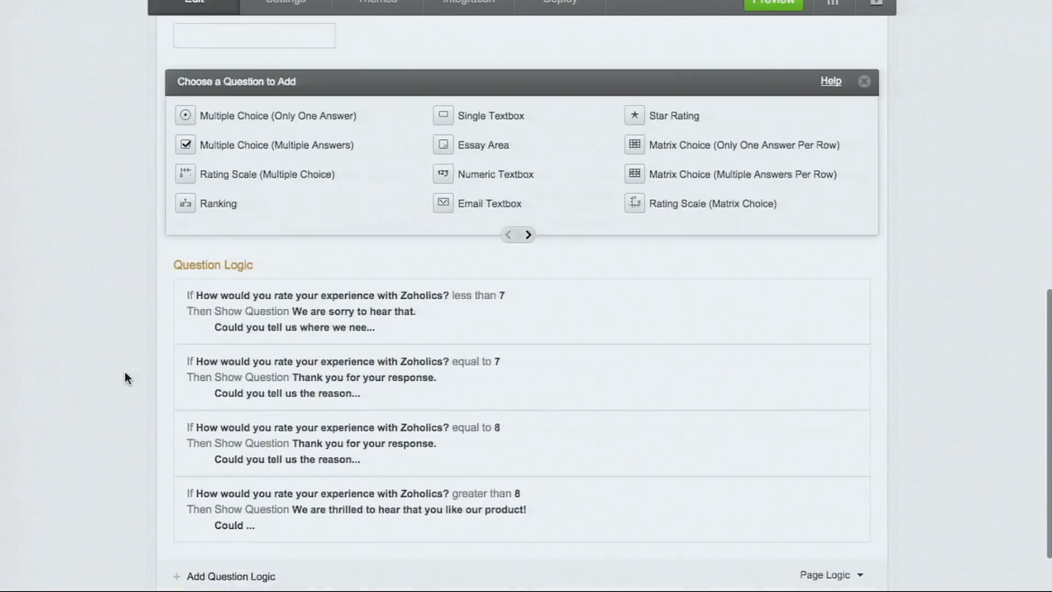
scroll(126, 377, down, 1)
drag(167, 190, 274, 207)
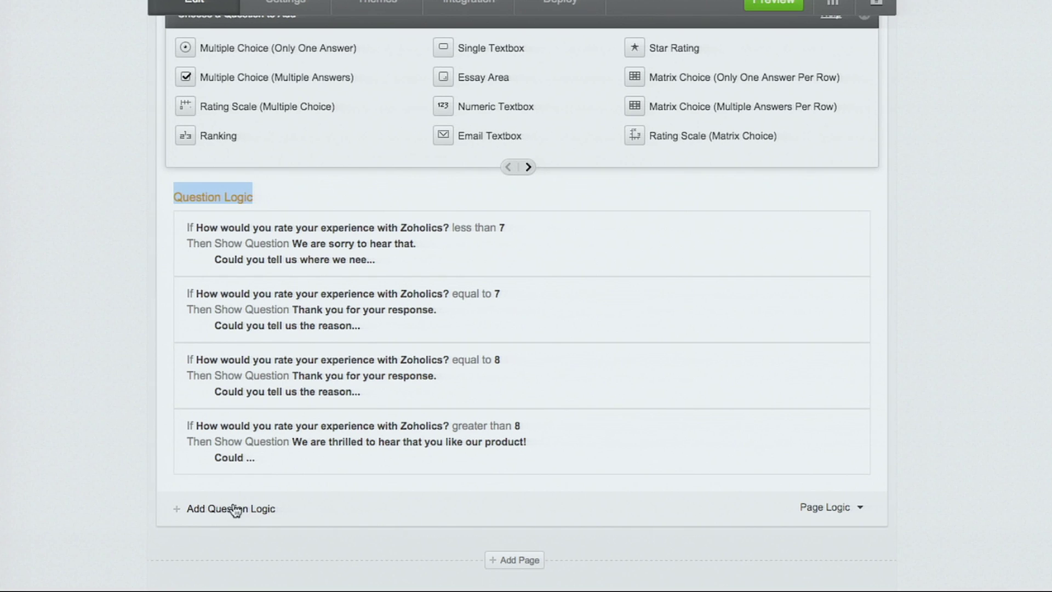
click(758, 231)
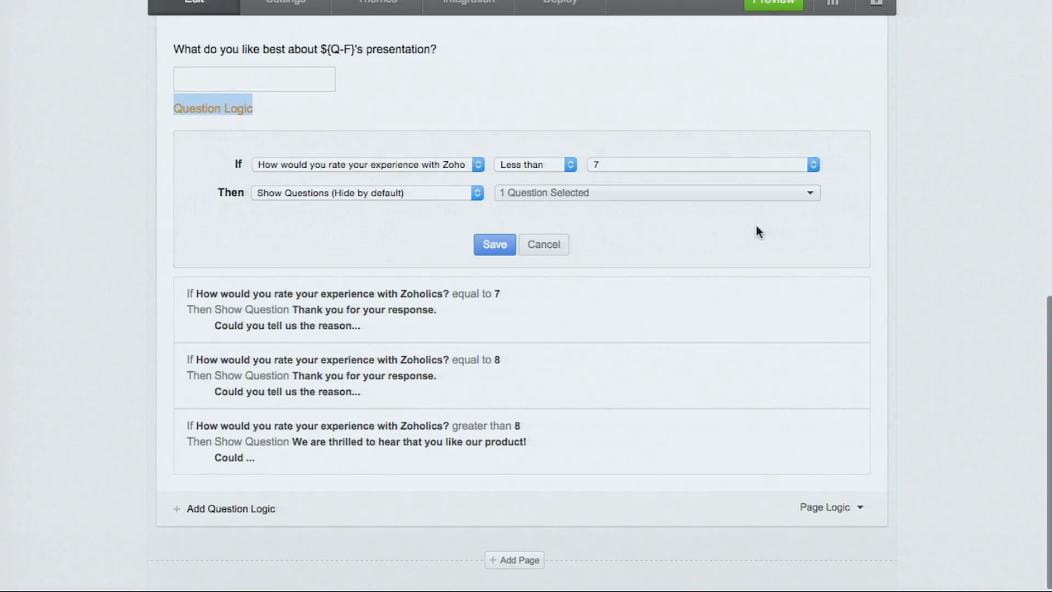
click(424, 163)
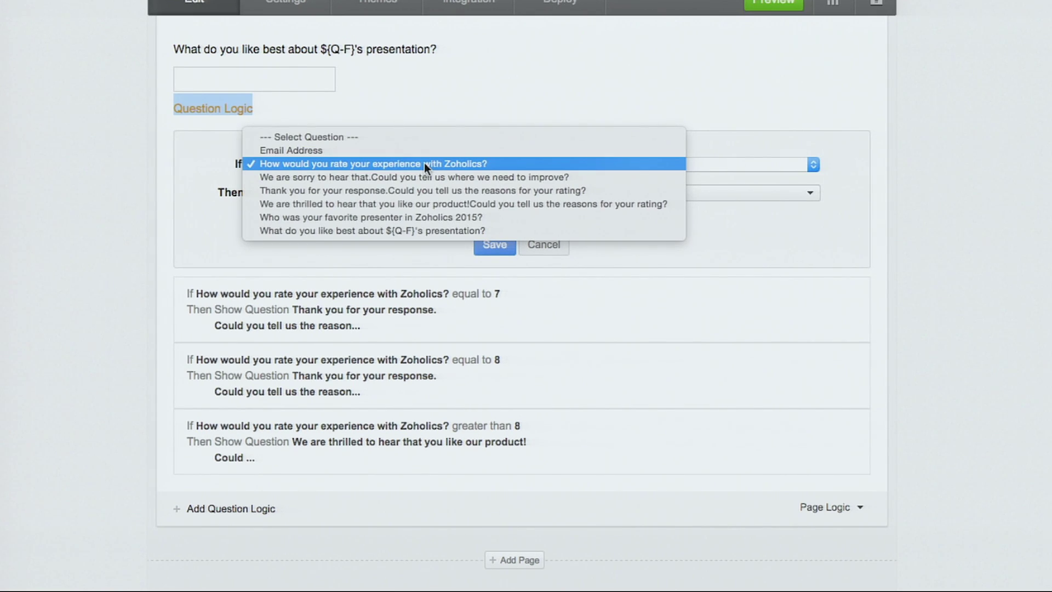
click(424, 163)
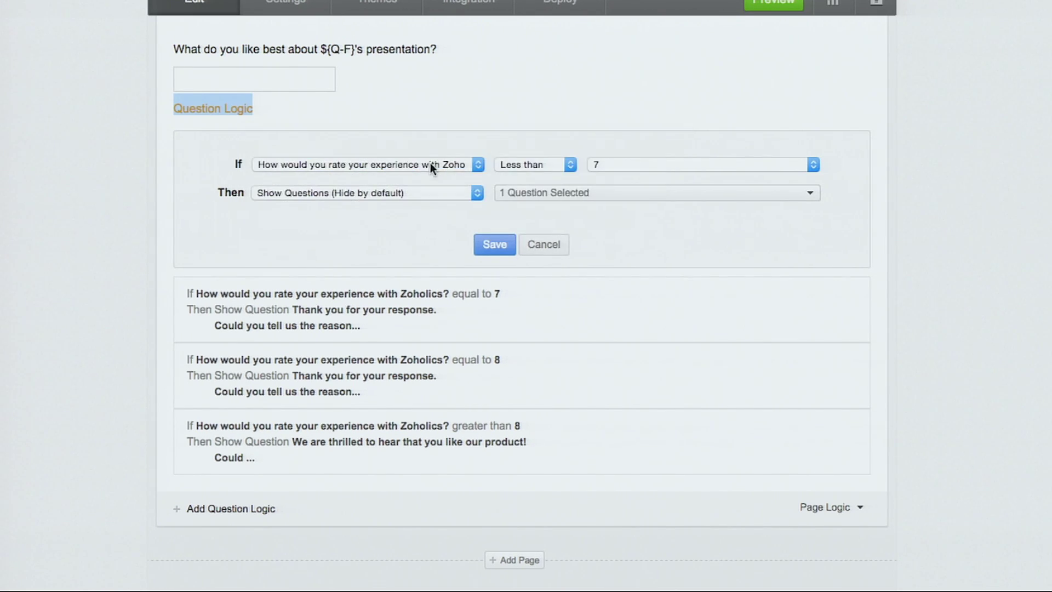
- Keep threshold 7 and the show-questions action, then save the rule
click(618, 162)
click(618, 162)
click(466, 196)
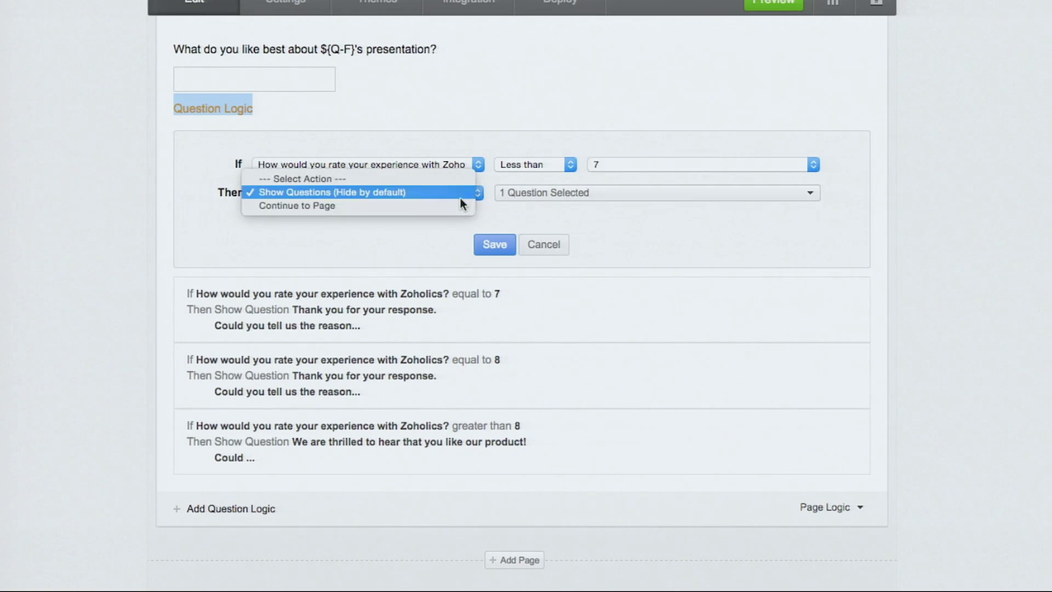
click(429, 192)
click(552, 195)
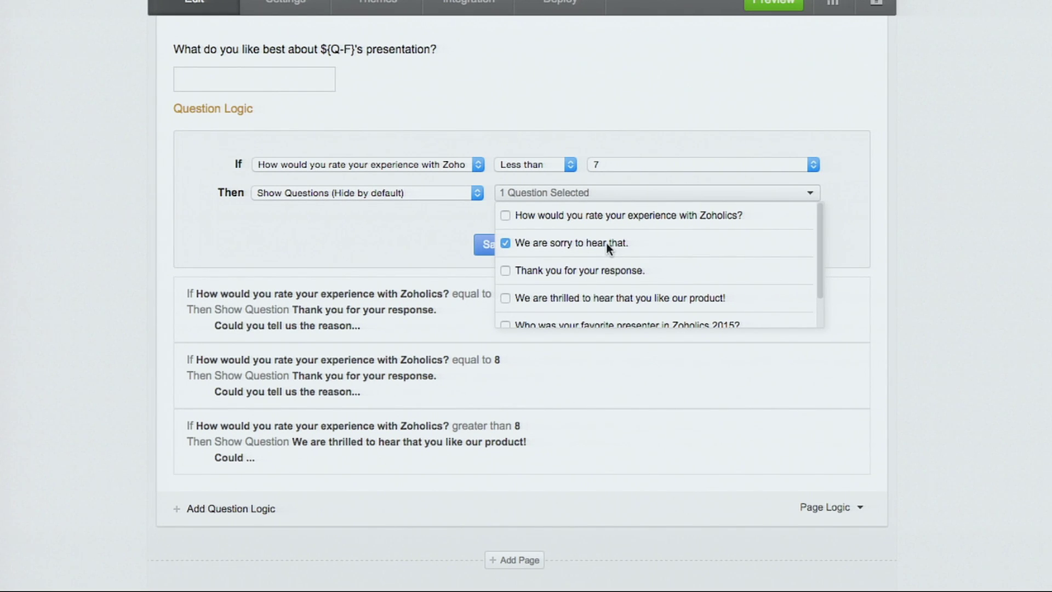
click(118, 274)
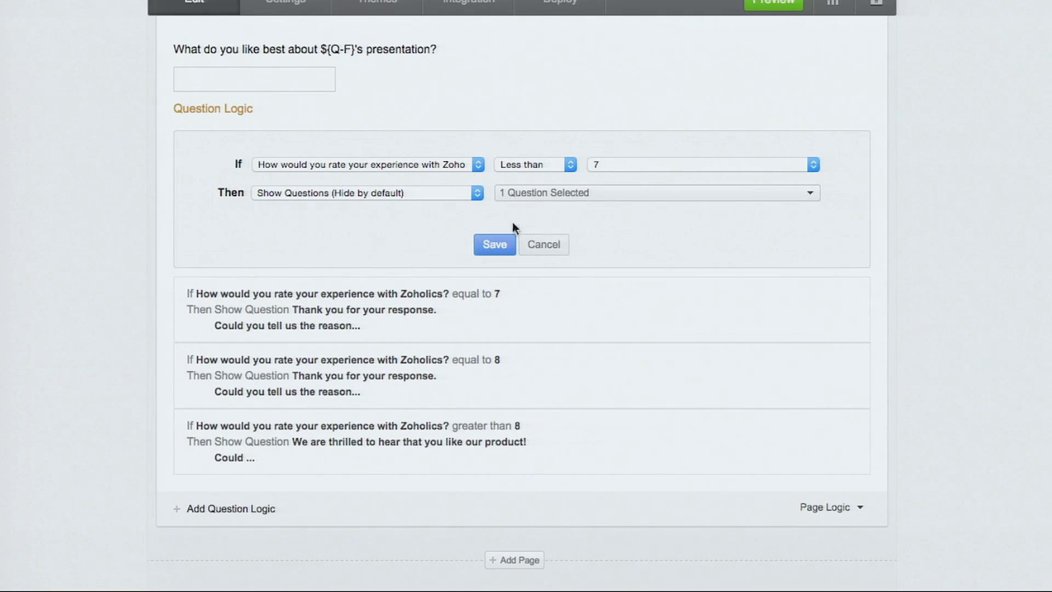
click(500, 245)
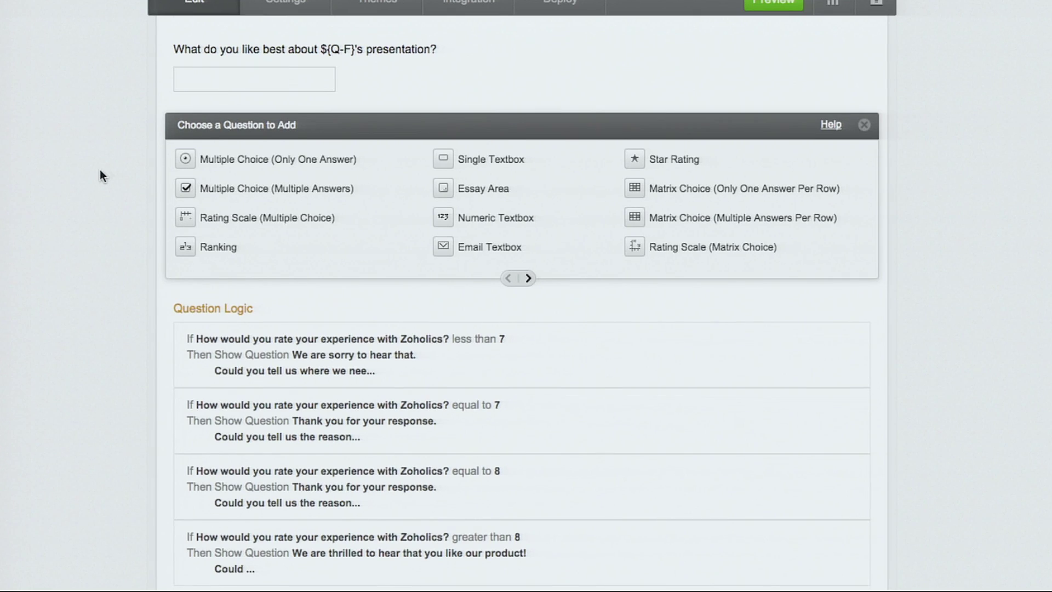
- Append the favorite-presenter variable ${Q-F} to the 'What do you like best' question and save
scroll(100, 170, up, 5)
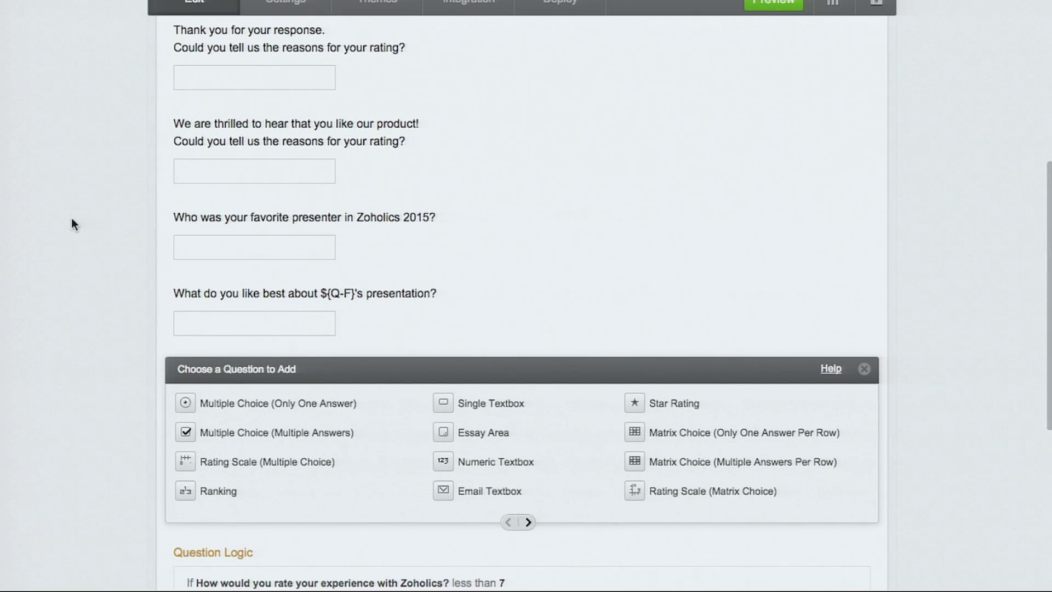
mouse_move(233, 298)
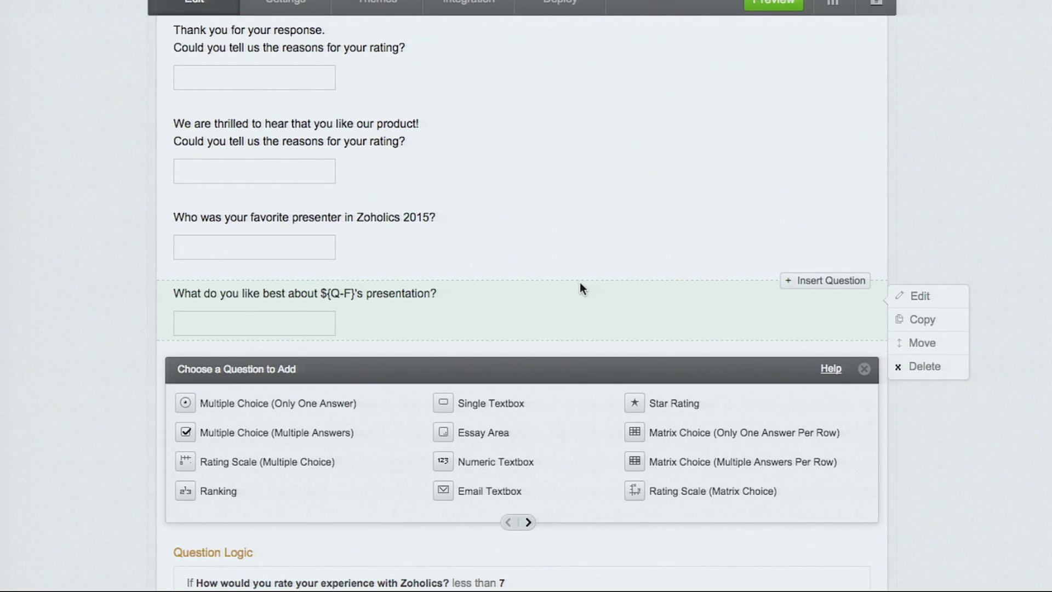
click(913, 299)
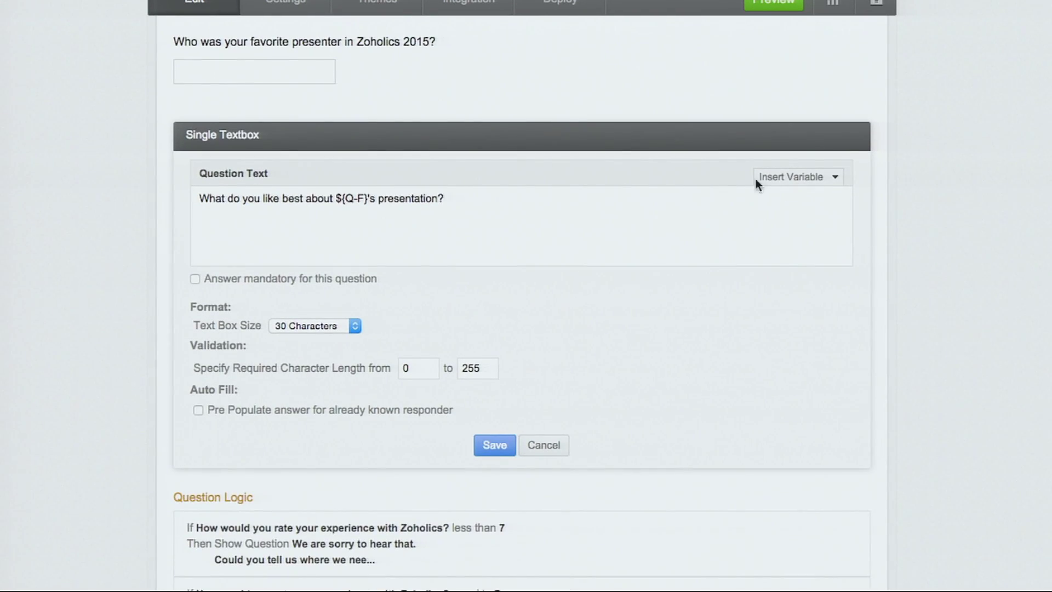
click(782, 180)
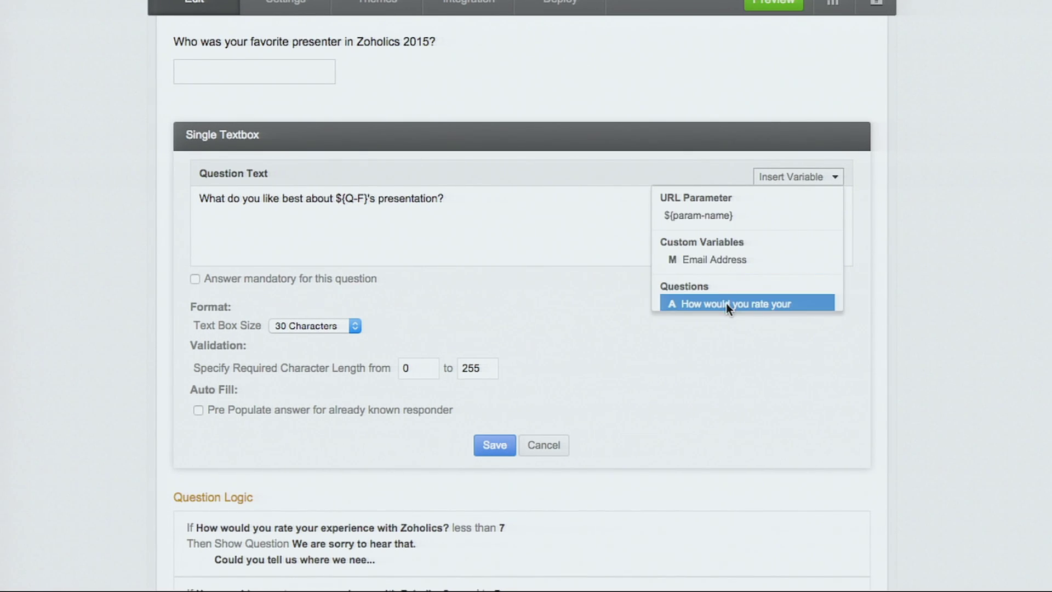
scroll(725, 304, down, 5)
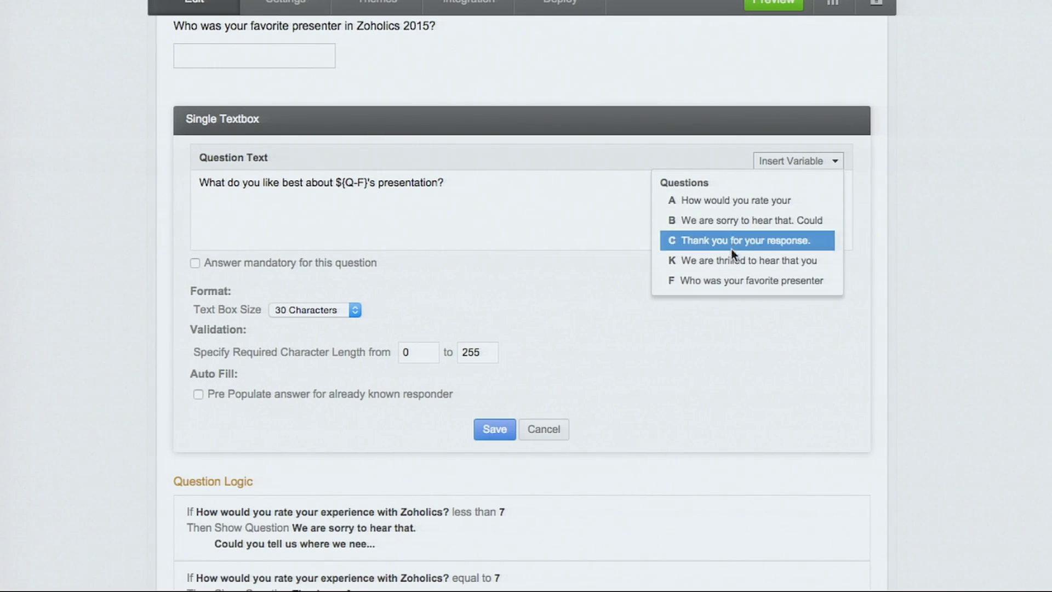
click(732, 280)
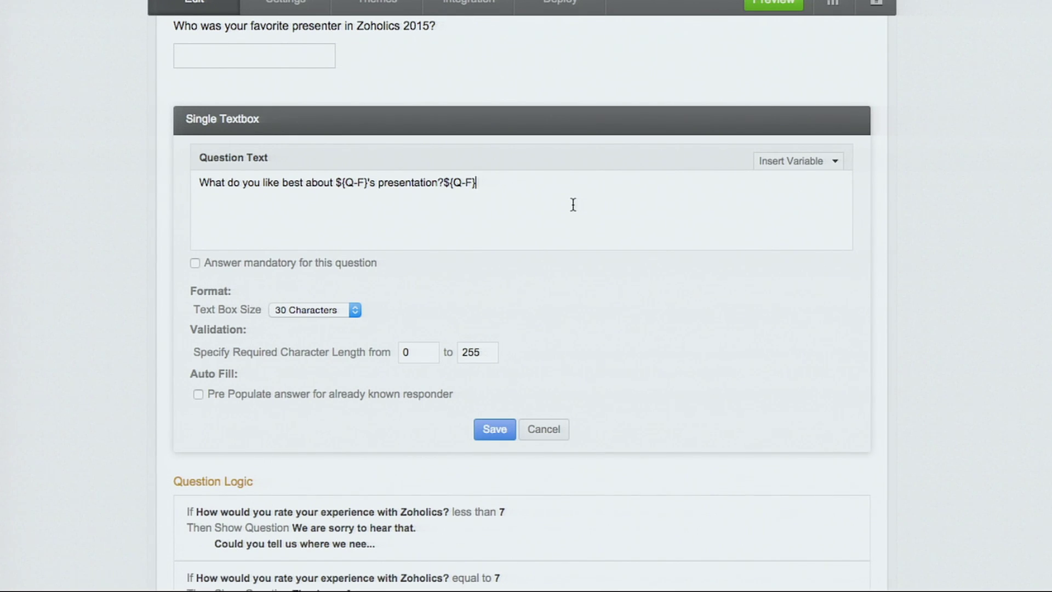
click(444, 182)
click(495, 429)
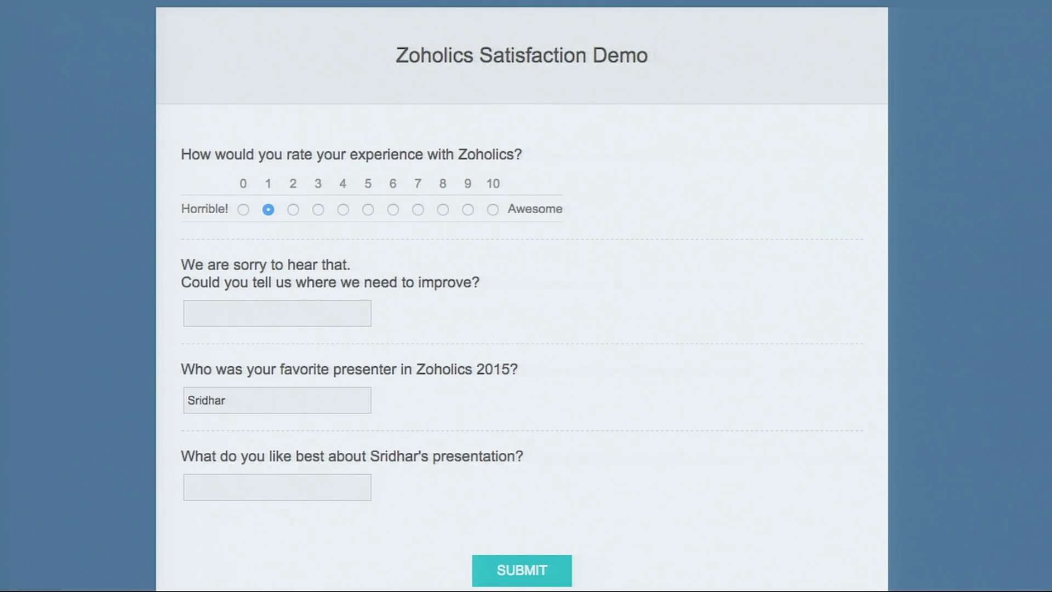
- In the reloaded preview, enter a presenter name to see it piped into the follow-up
click(297, 296)
text(Sridhar)
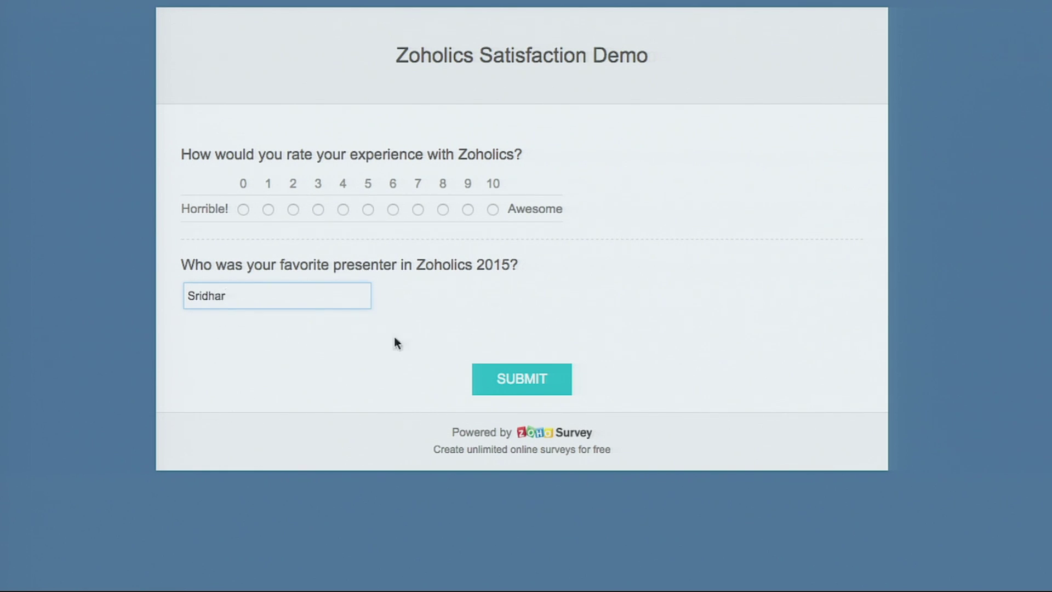
click(474, 303)
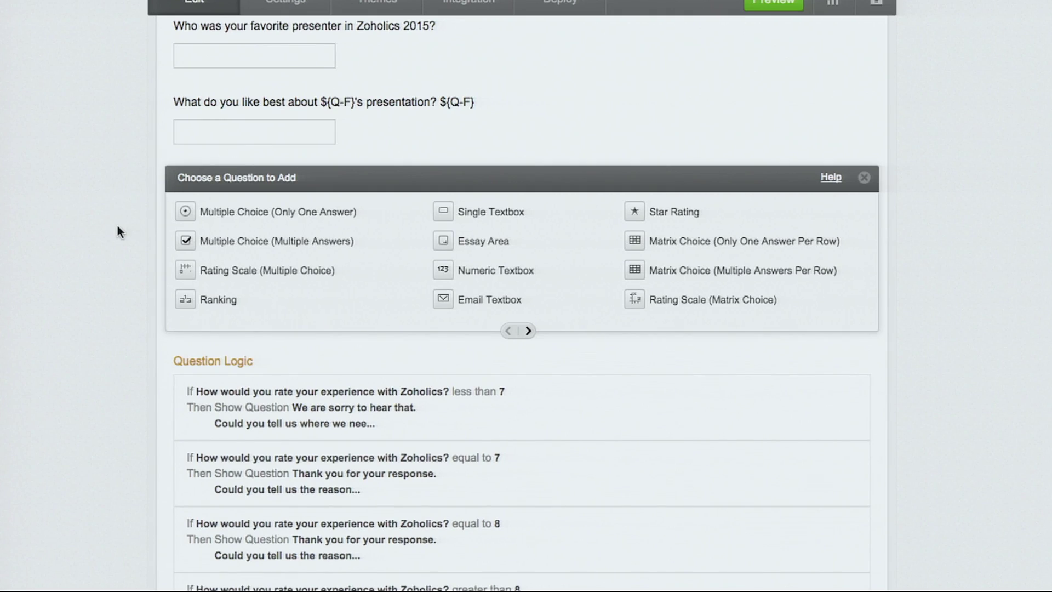
scroll(117, 225, down, 5)
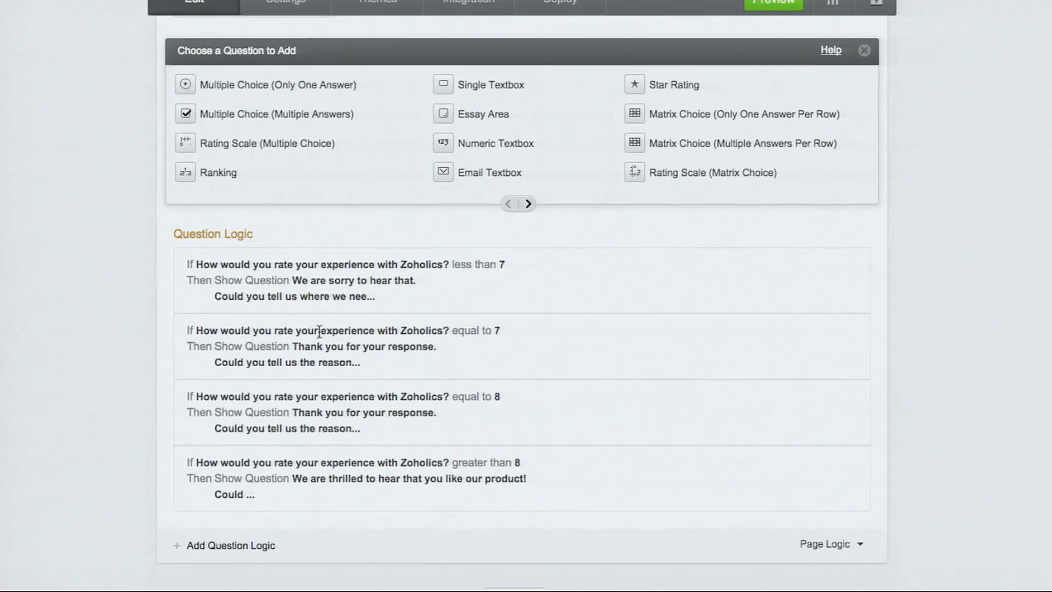
- Return from the slides to the survey preview window
mouse_move(320, 328)
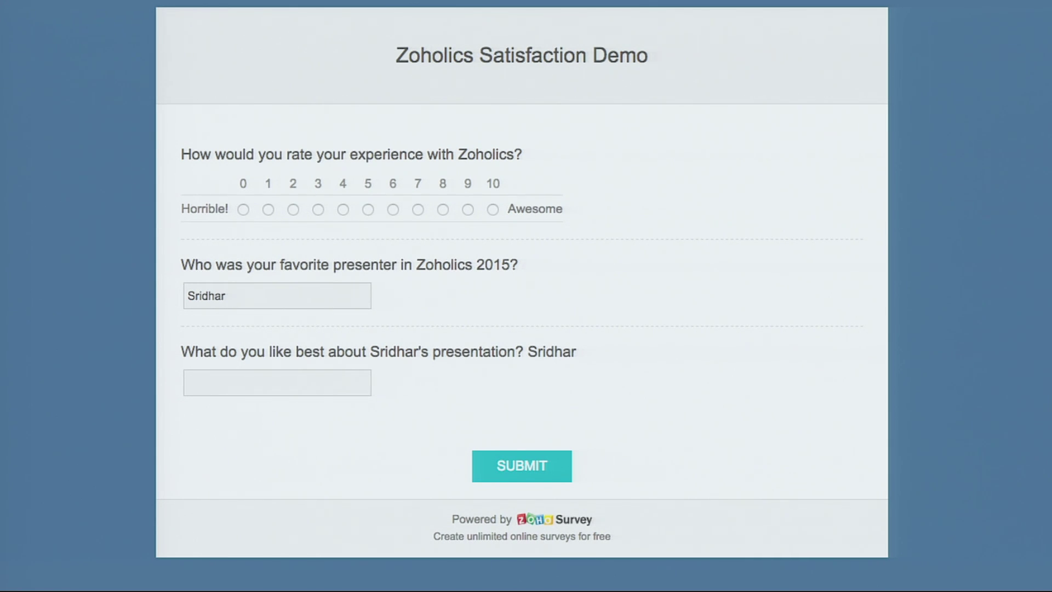
- Reload the survey with an email URL parameter, correcting the domain typo to .com
text(?e)
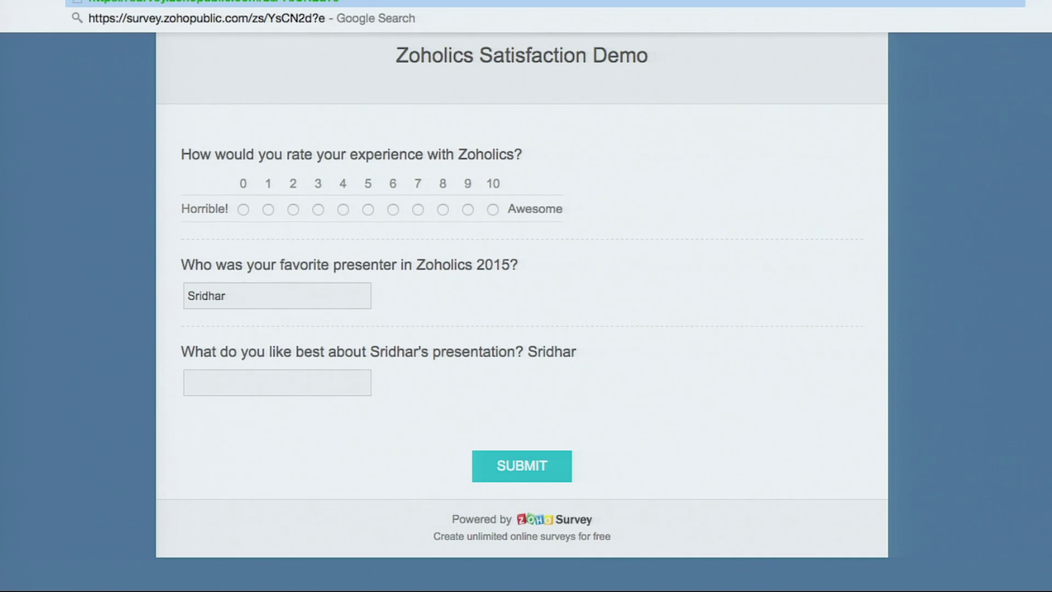
text(mail=)
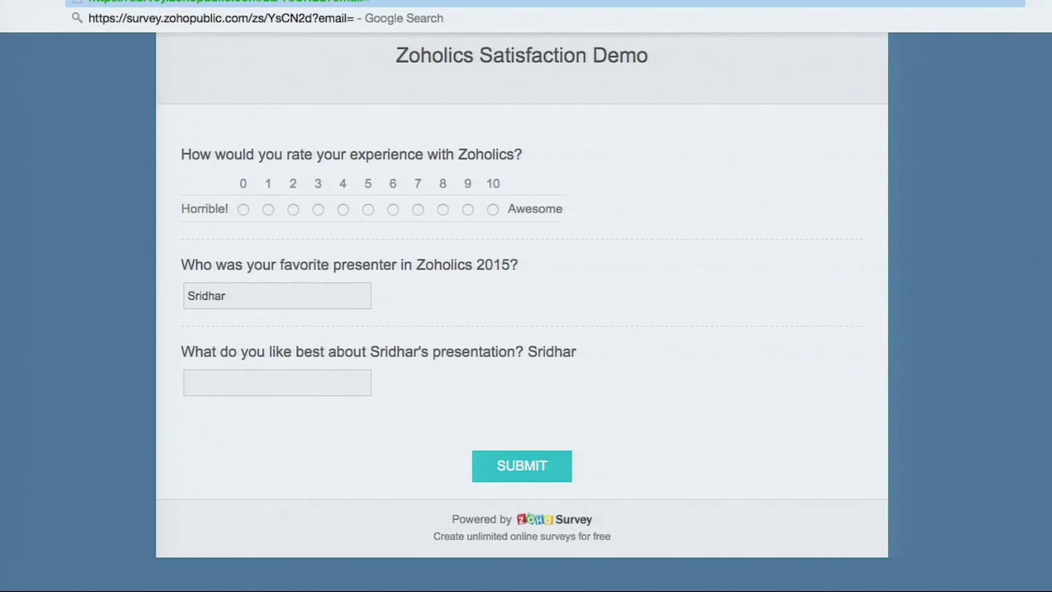
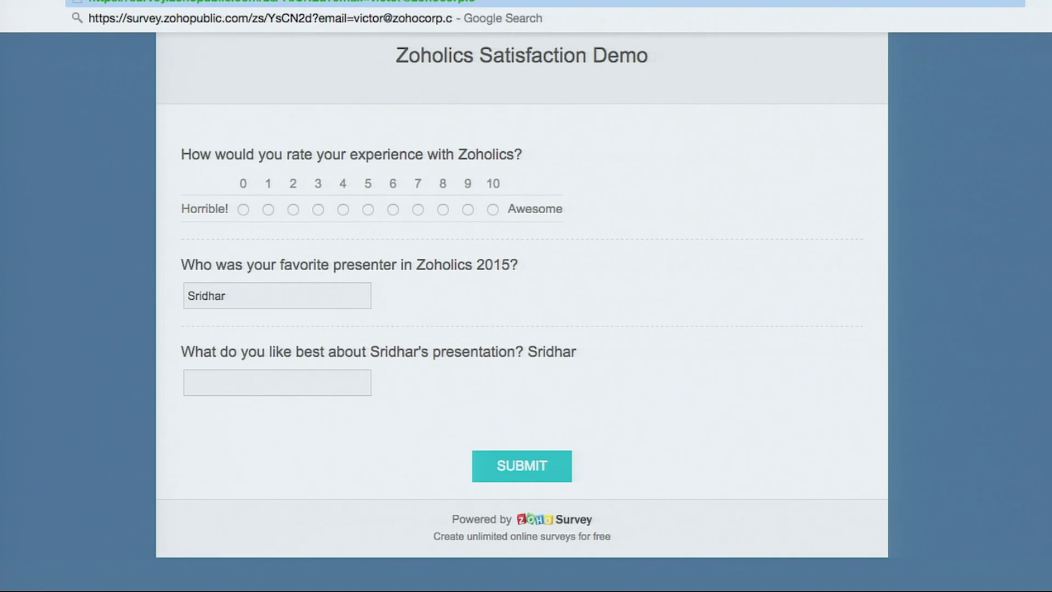
key(Return)
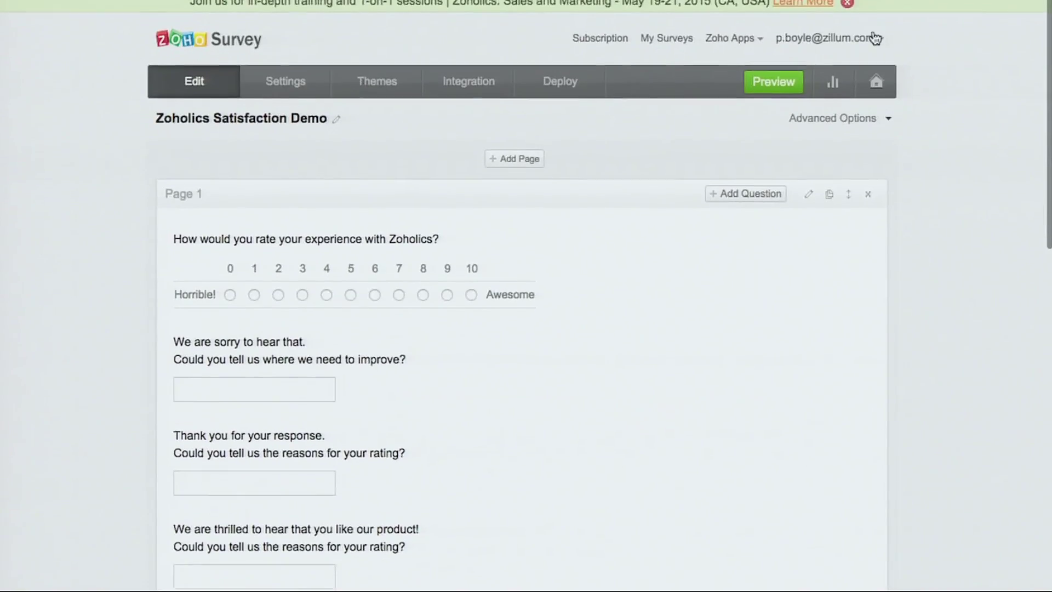
- Open the Summary Responses report showing 3 completed responses and 9 visits
click(832, 74)
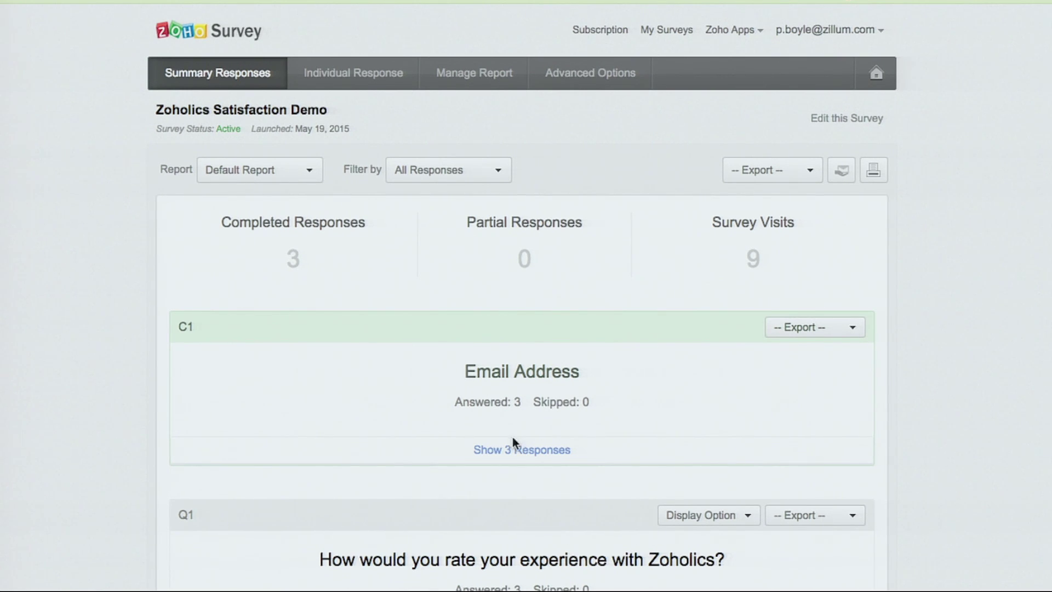
- Expand the C1 Email Address variable to list its three collected values
drag(176, 326, 207, 326)
click(496, 451)
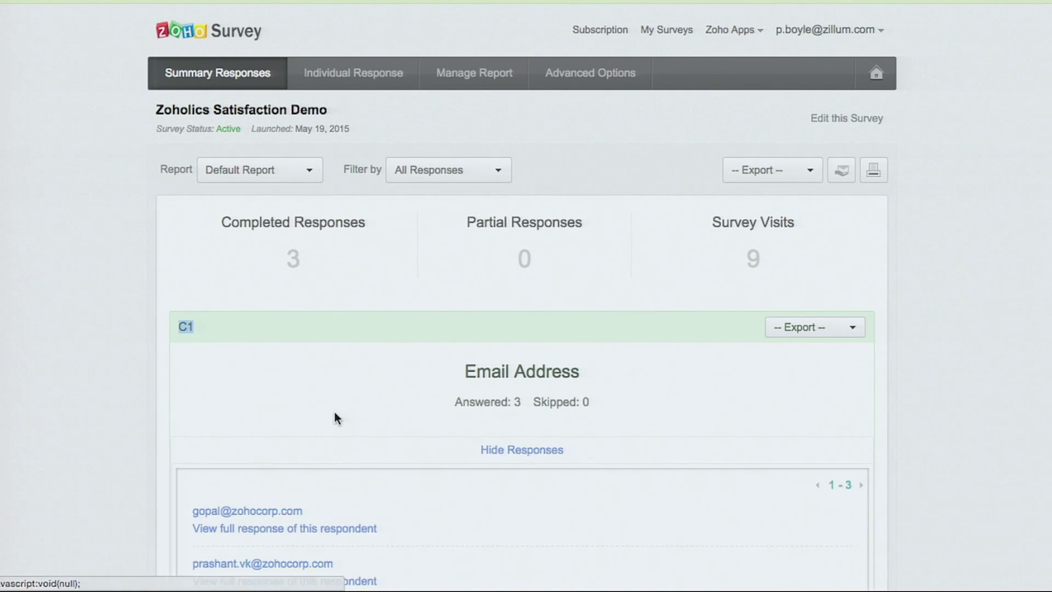
scroll(334, 412, down, 4)
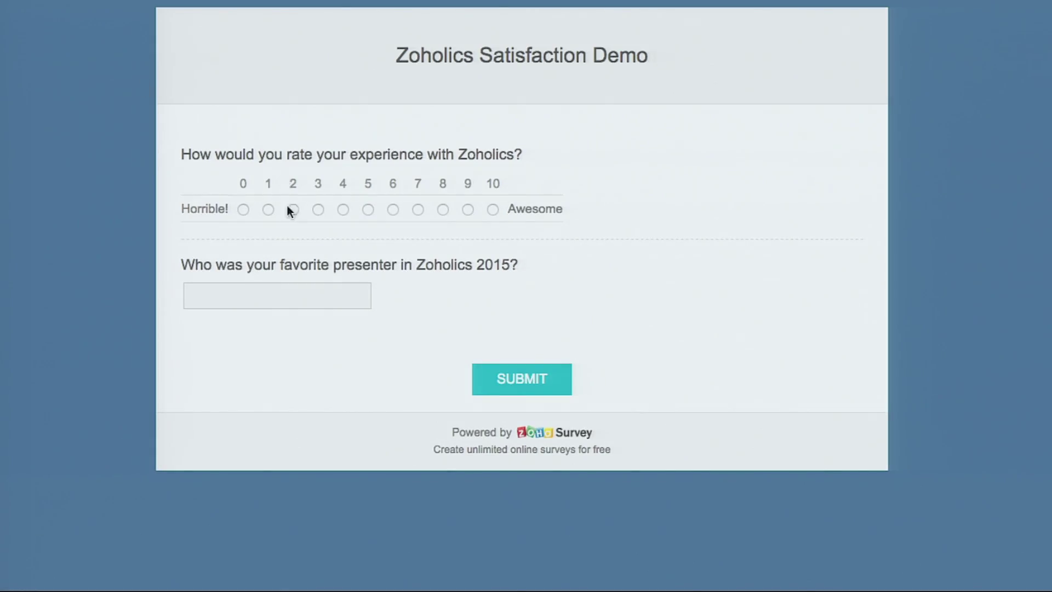
- Submit a new response rating 9, with 'Test' comments and a favorite presenter name
click(468, 209)
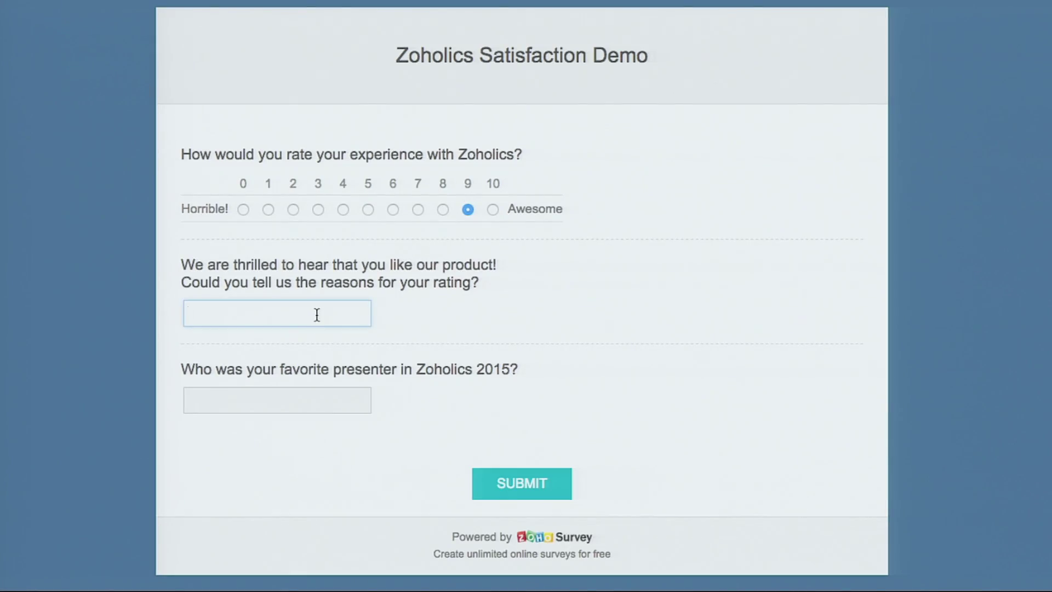
text(Test)
click(295, 407)
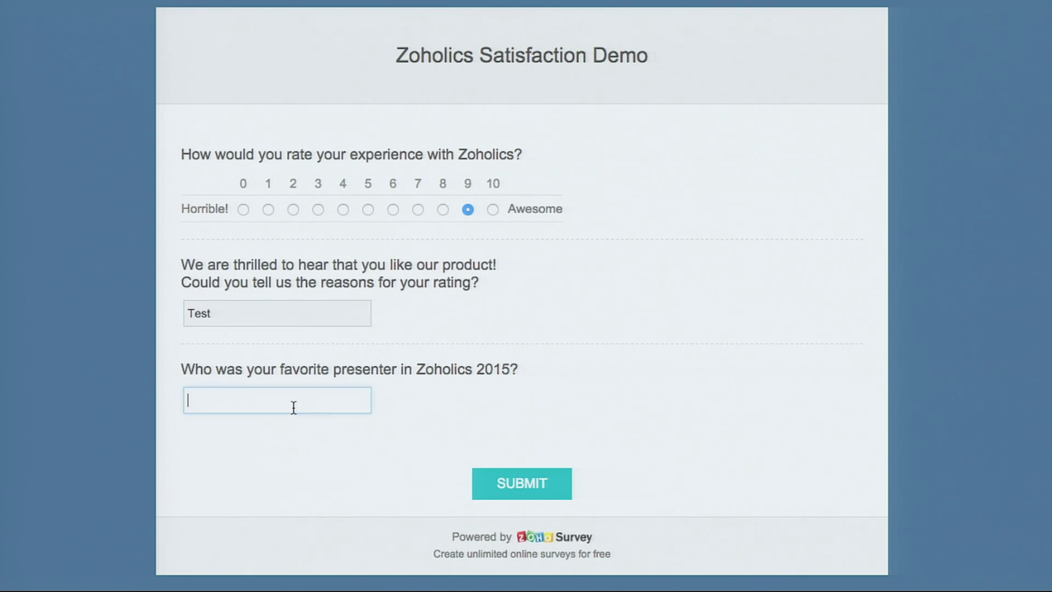
text(Sridhar)
click(292, 495)
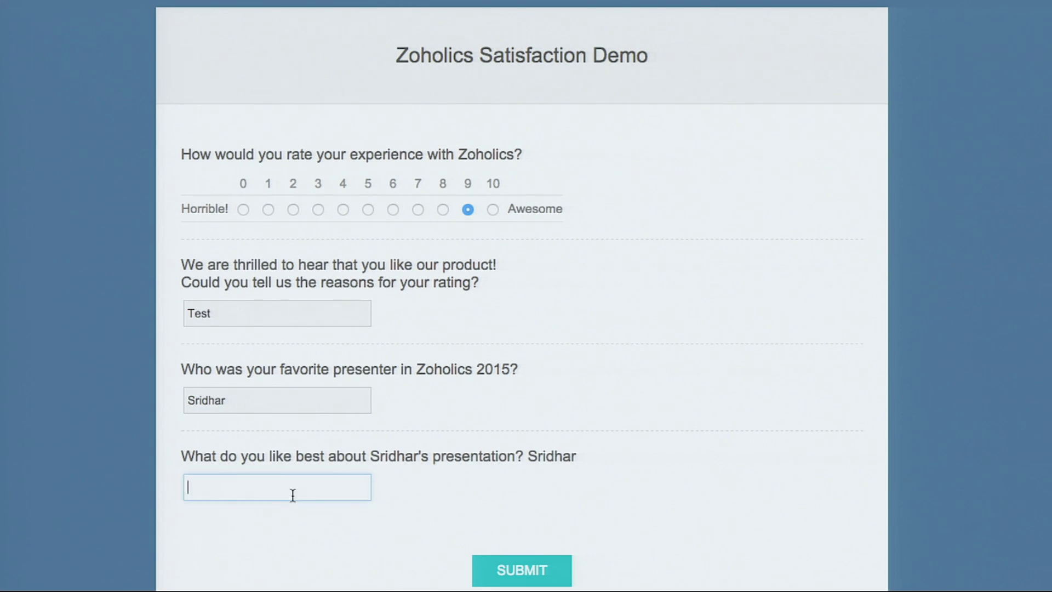
text(Test)
click(539, 565)
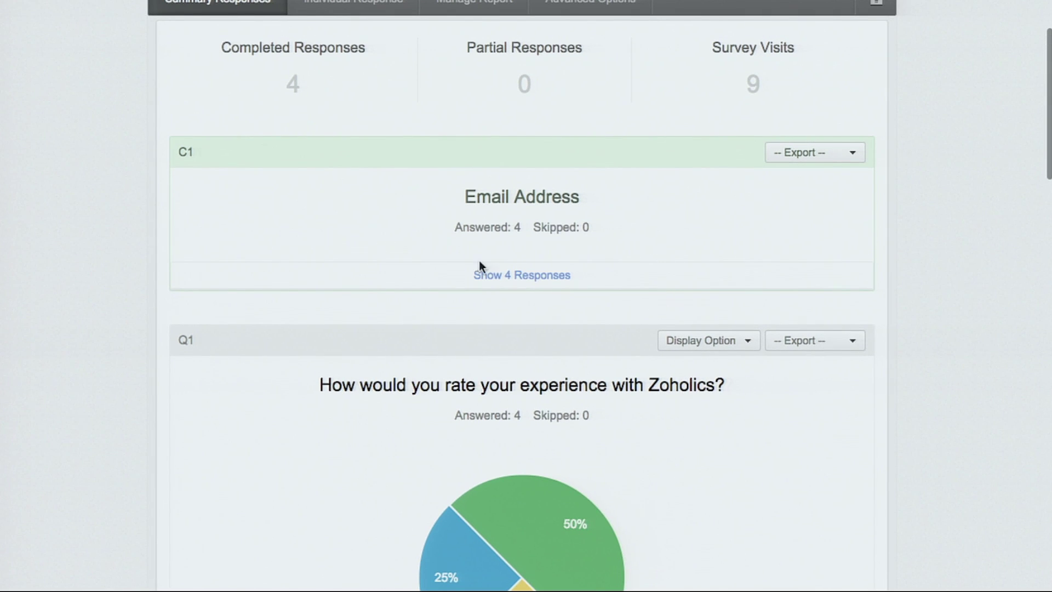
- List all four collected email addresses, then reopen Zoholics Satisfaction Demo from My Surveys
click(525, 278)
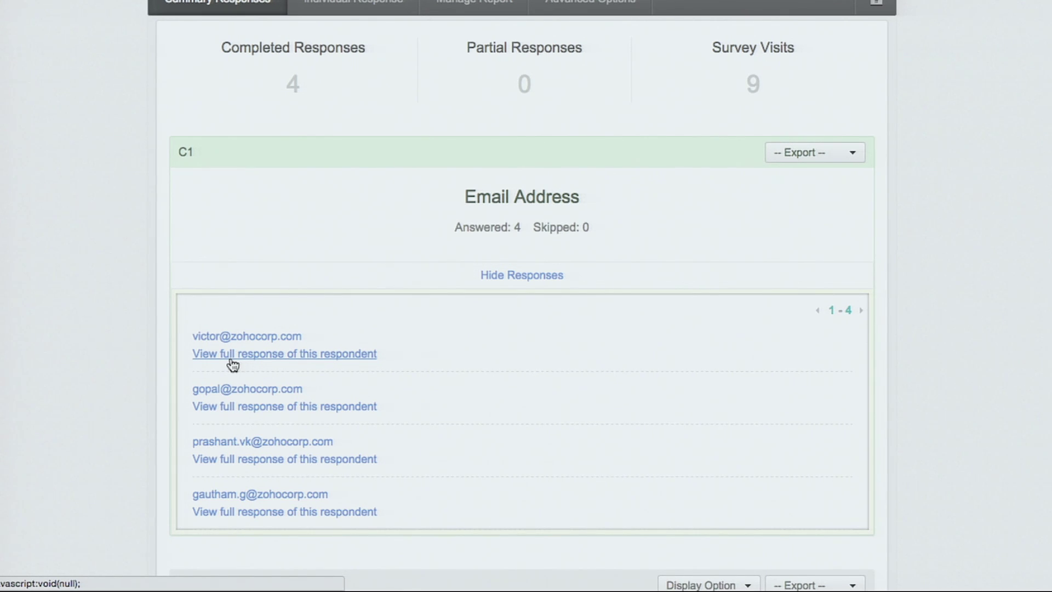
scroll(230, 362, up, 3)
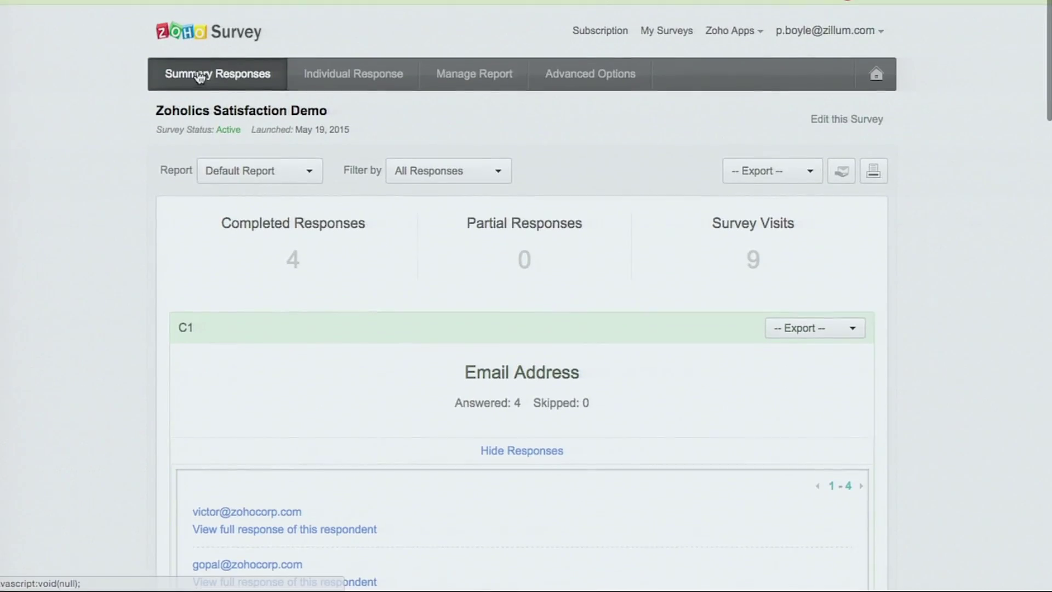
click(189, 32)
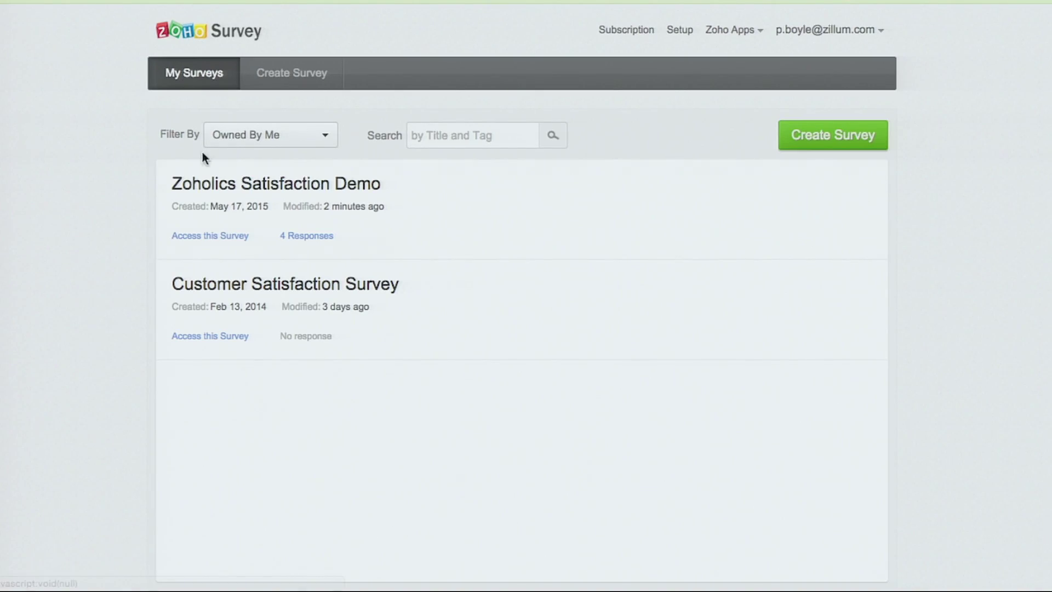
click(221, 186)
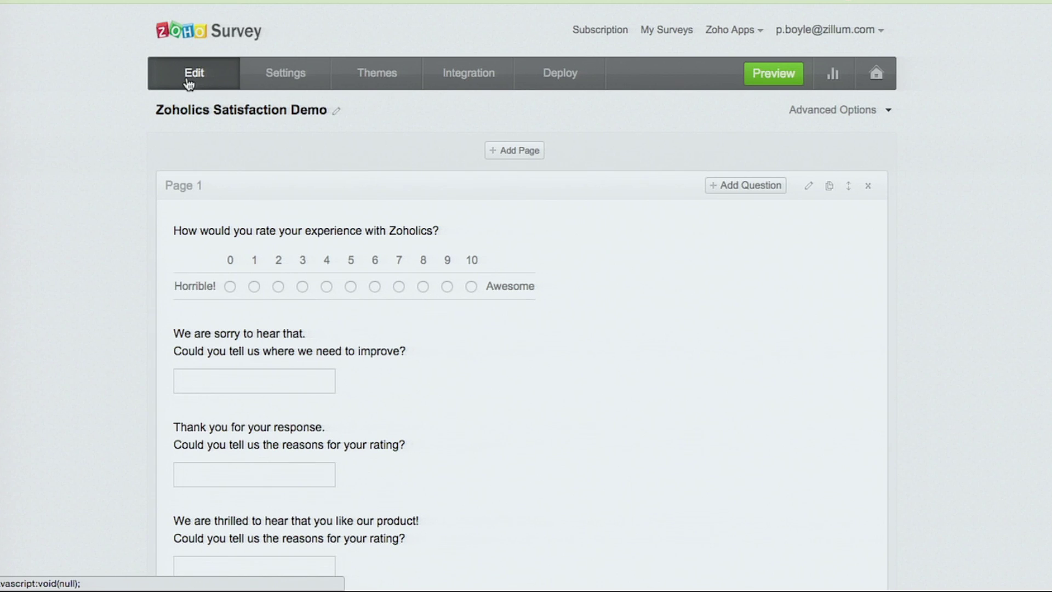
- Open the Custom Variable settings under Advanced Options, where the existing email variable is listed
click(838, 111)
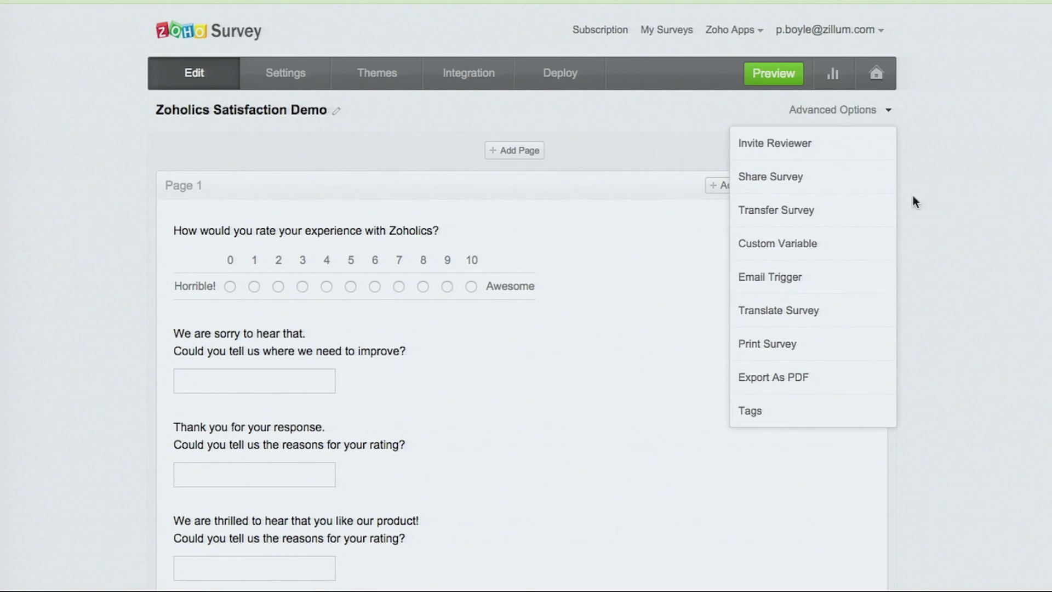
click(854, 243)
mouse_move(482, 242)
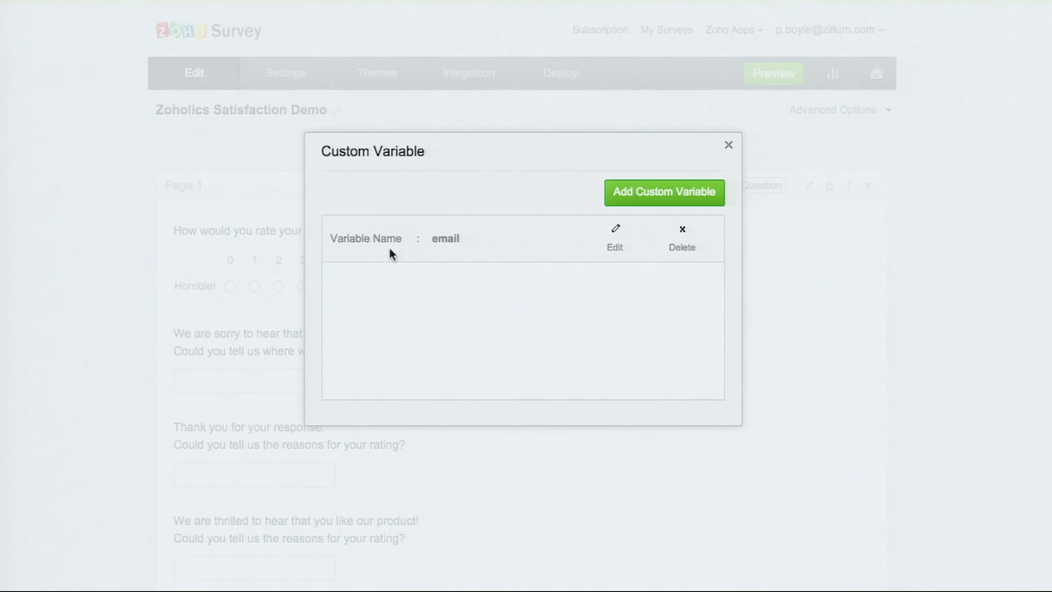
double_click(439, 239)
- Add a custom variable 'name' labelled 'First name', save it, and close the dialog
click(666, 193)
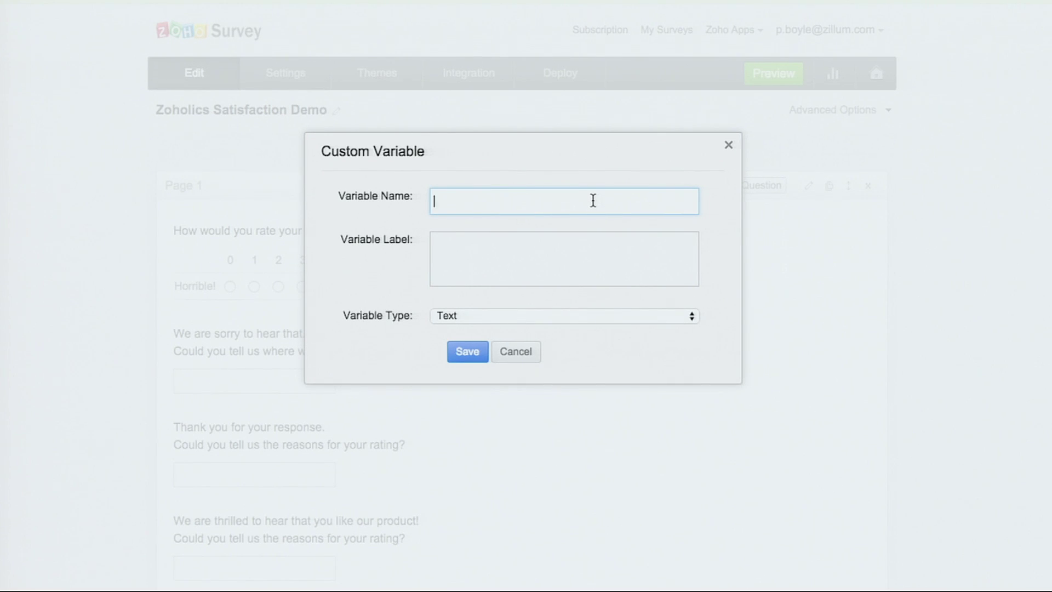
text(name)
click(434, 245)
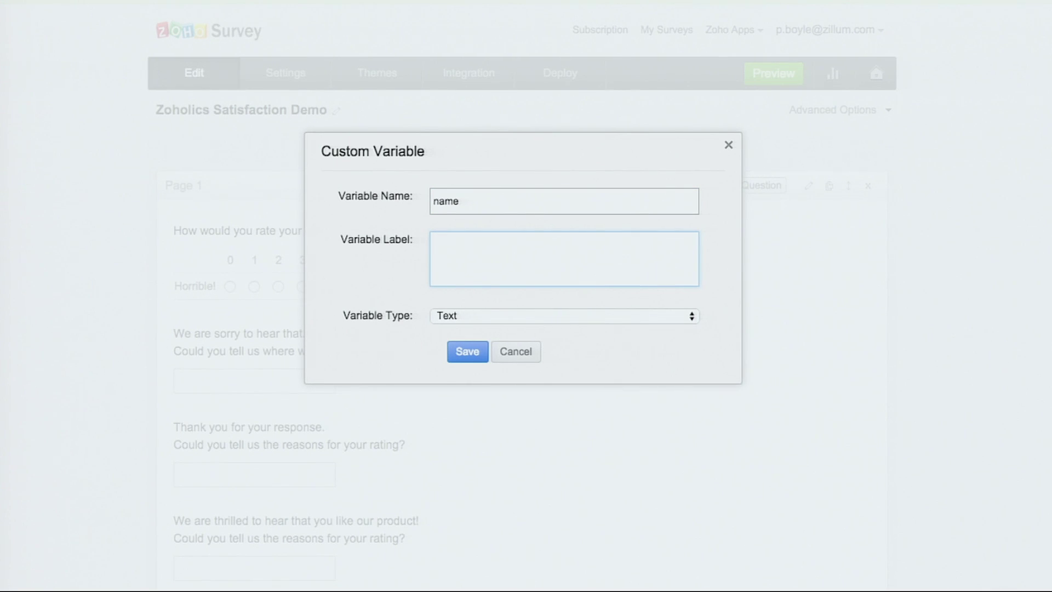
text(First name)
click(475, 354)
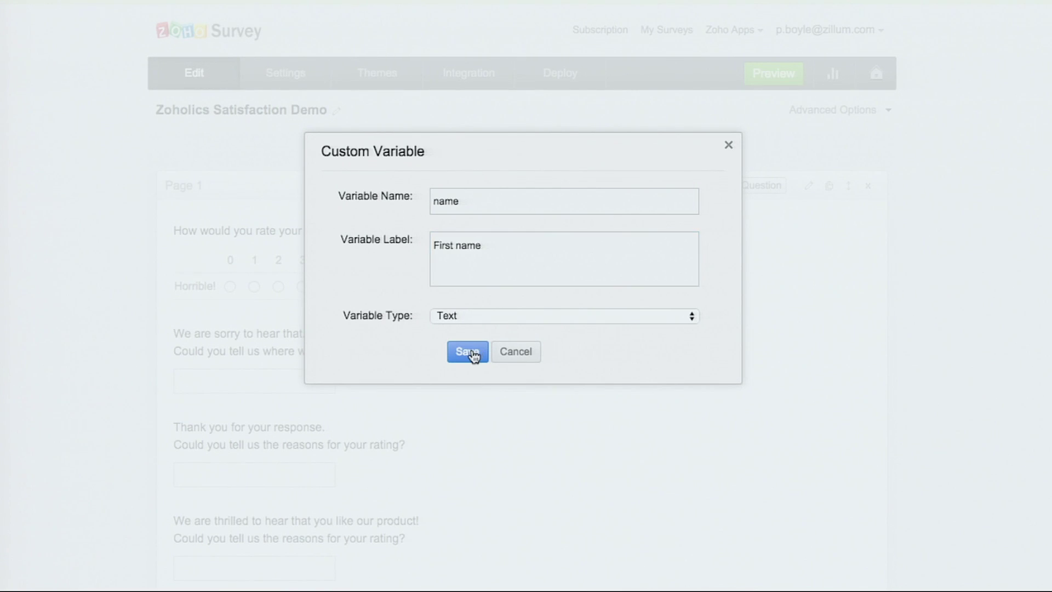
click(729, 145)
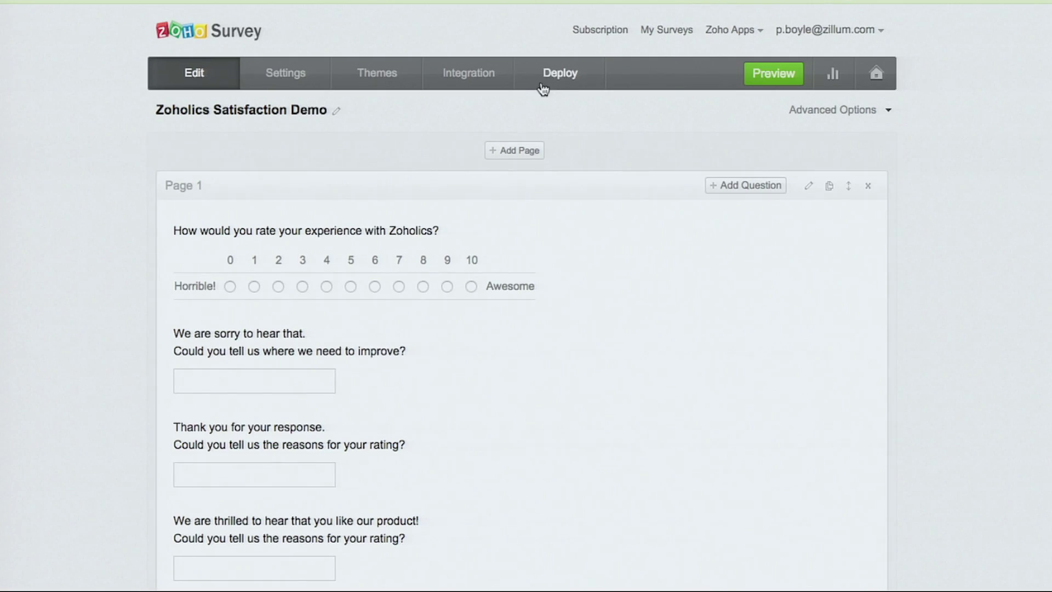
- Load the survey from its Deploy web link and append a ?name= parameter with a first name
click(535, 84)
click(539, 290)
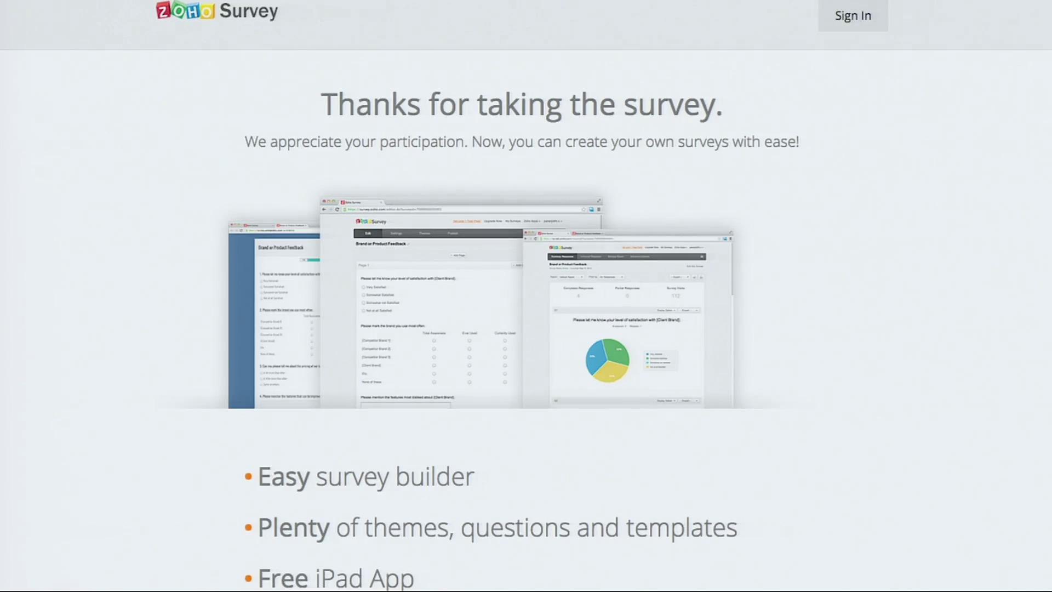
text(https://survey.zohopublic.com/zs/YsCN2d)
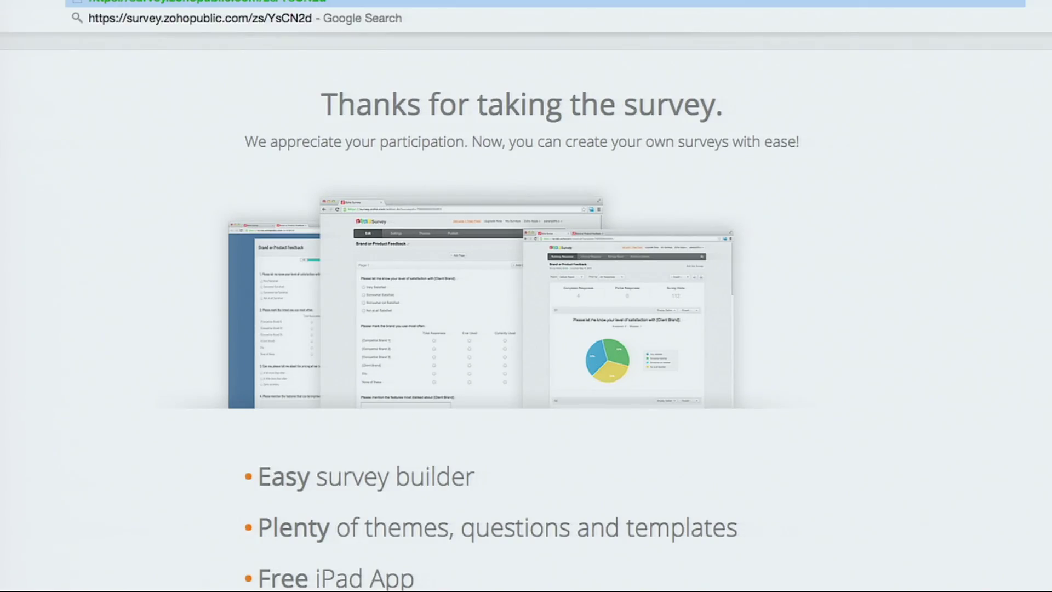
key(Return)
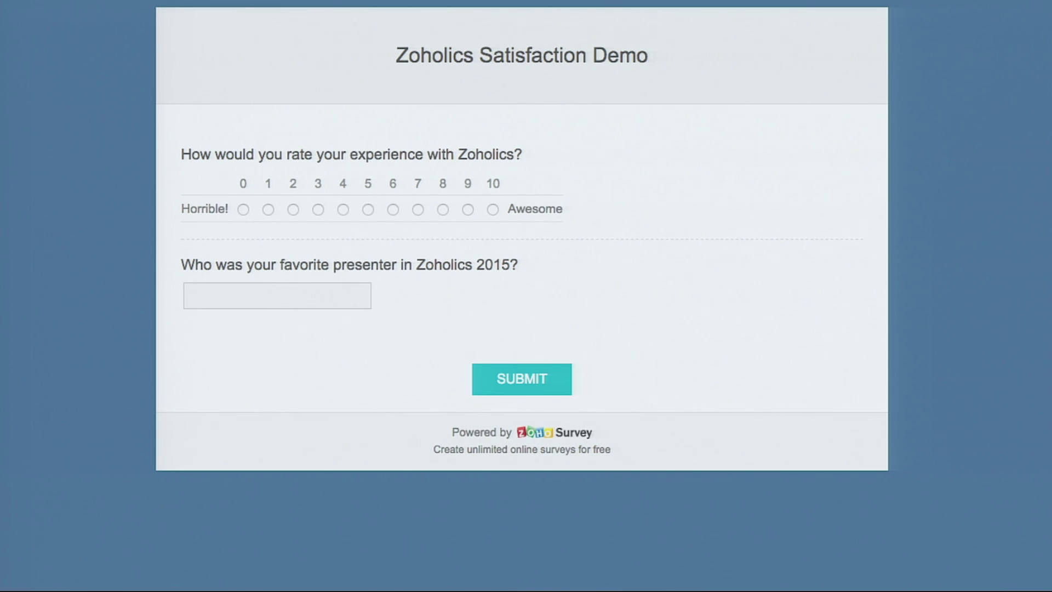
text(?name=Gautham)
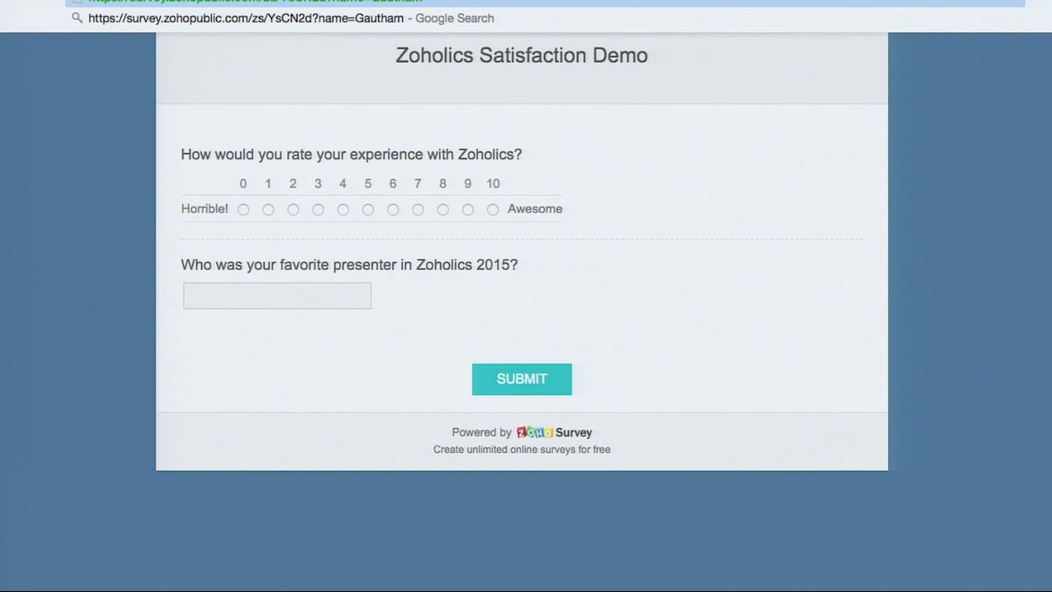
- Submit a test response rating 9, with 'test' in all three text answers
click(468, 210)
click(316, 303)
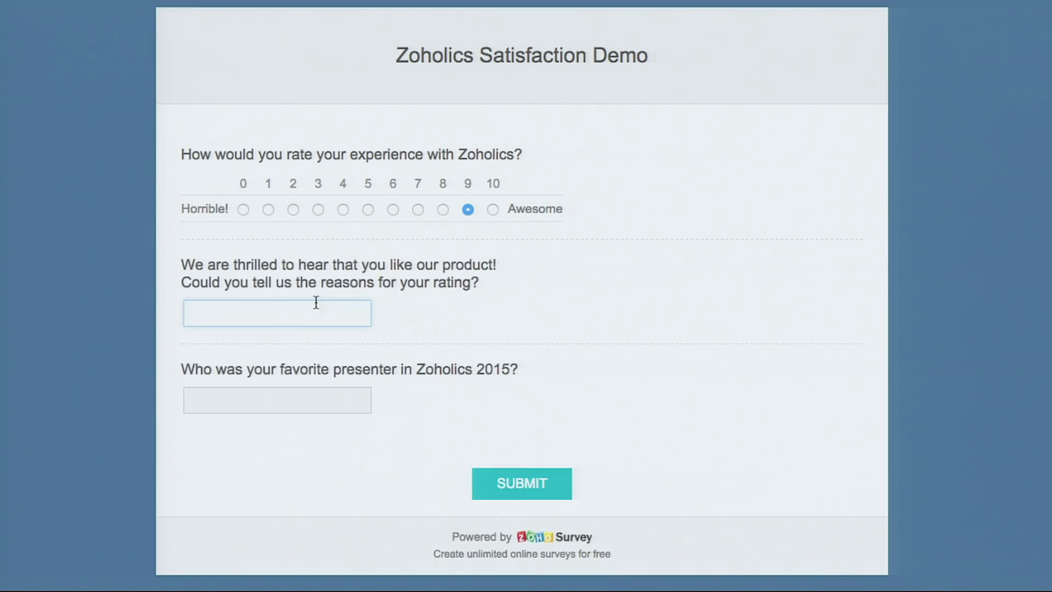
text(test)
click(278, 400)
text(test)
click(250, 493)
text(test)
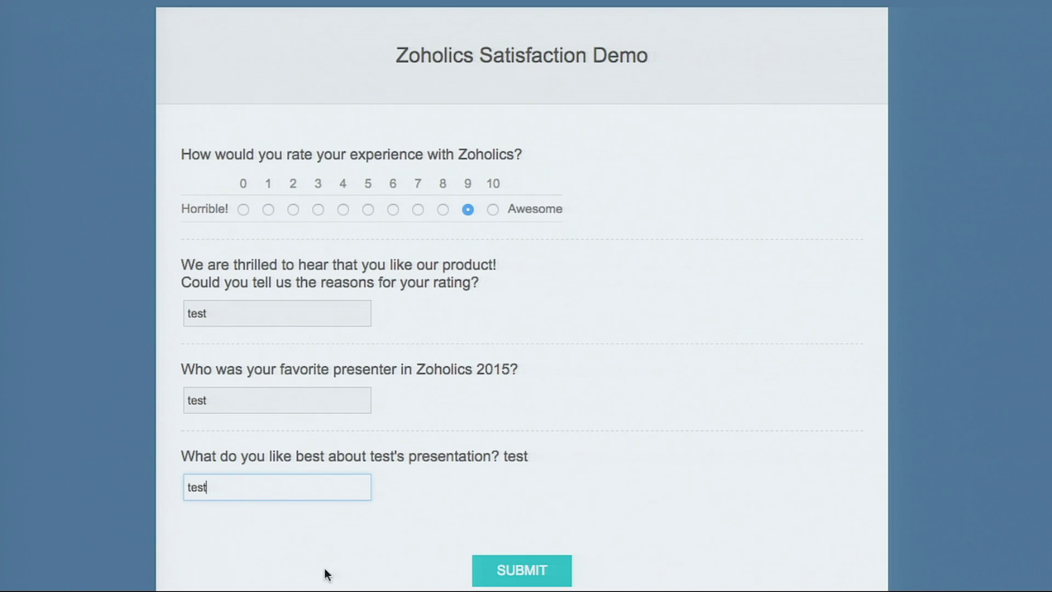
click(529, 563)
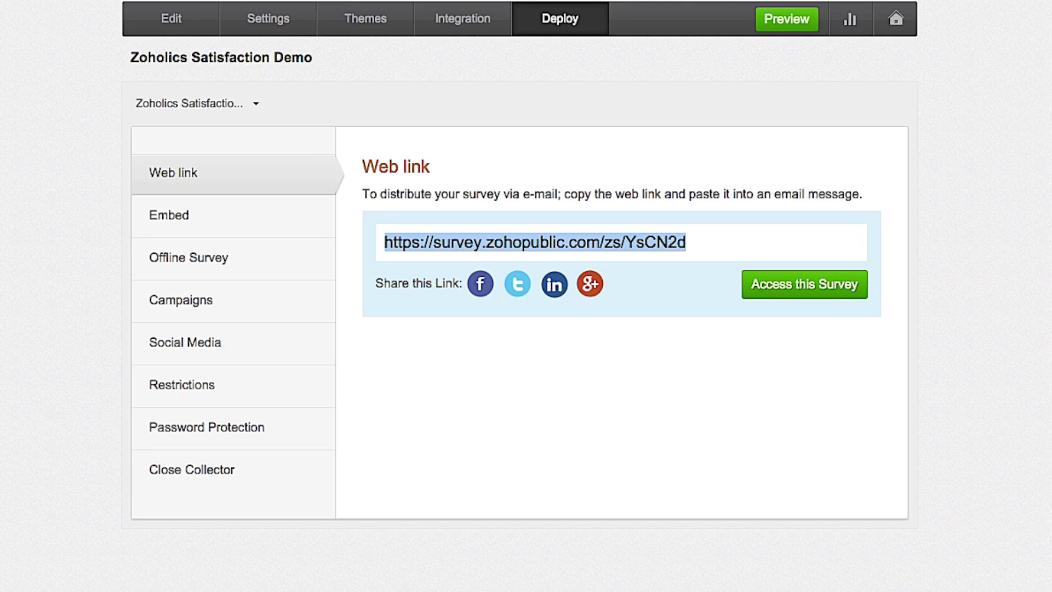
- In Reports, list the one captured First Name value and view that respondent's full response
click(847, 29)
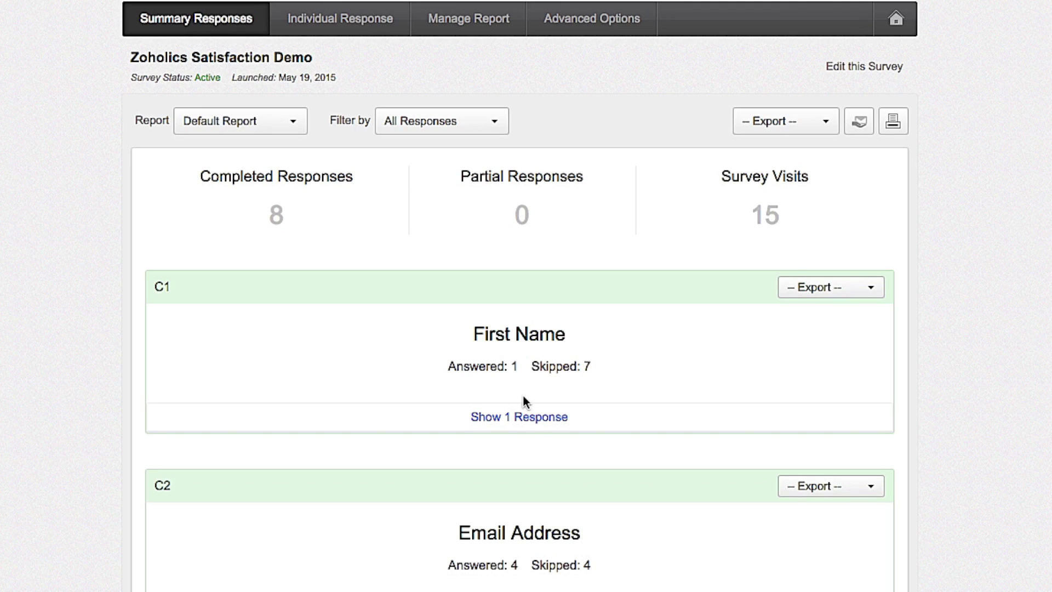
click(535, 422)
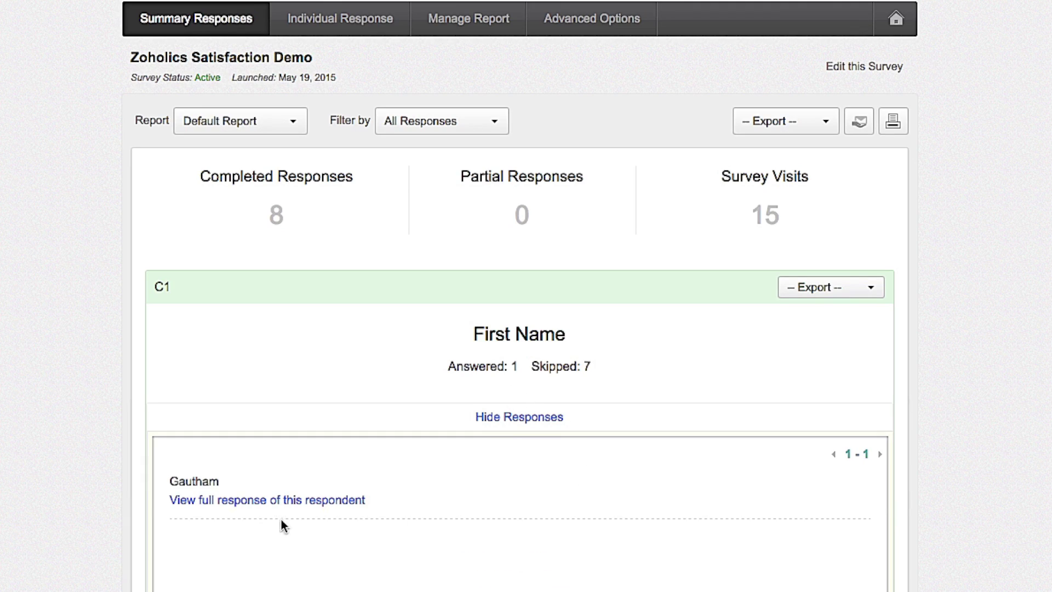
click(246, 501)
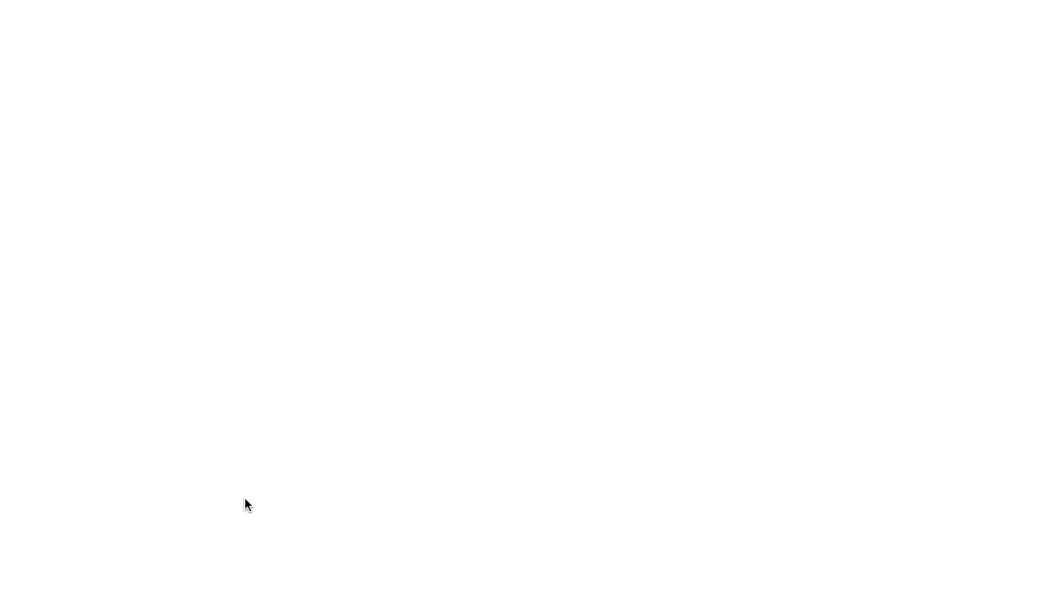